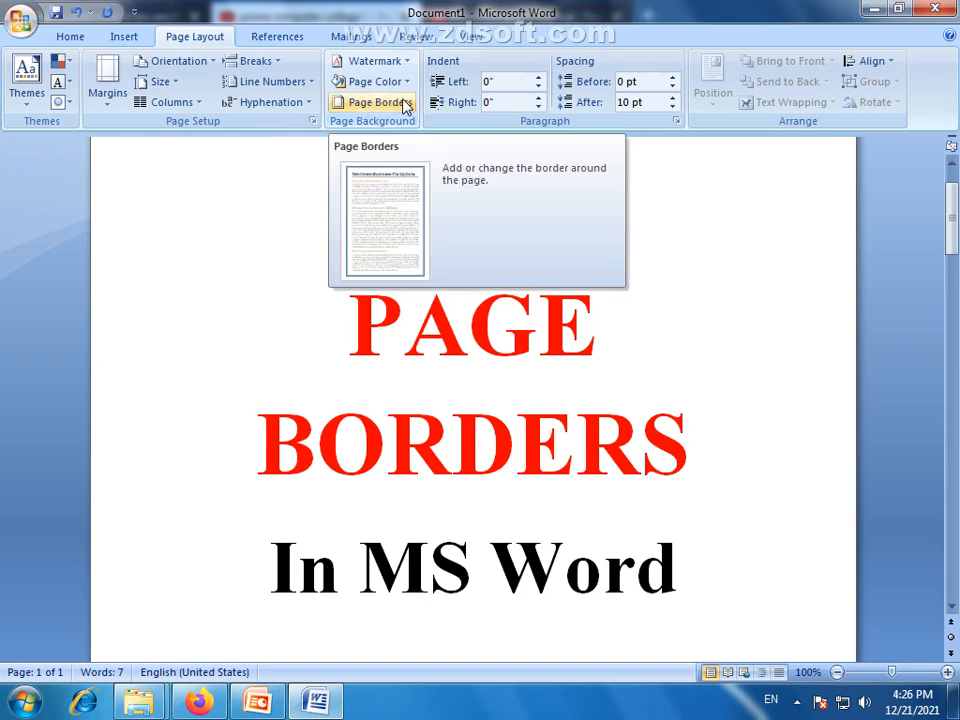
Add four blank paragraphs after the "In MS Word" title line so the insertion point moves to a second page.
mouse_move(953, 212)
left_mouse_down()
mouse_move(955, 228)
mouse_move(957, 201)
left_mouse_up()
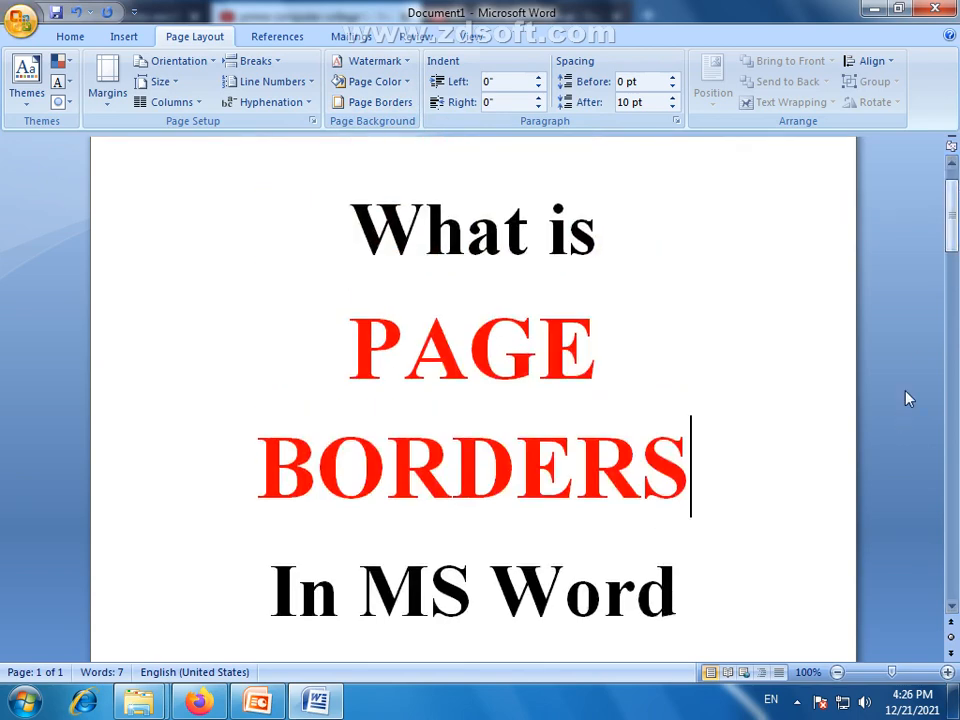
left_click(680, 591)
key("Return")
key("Return")
key("Return")
key("Return")
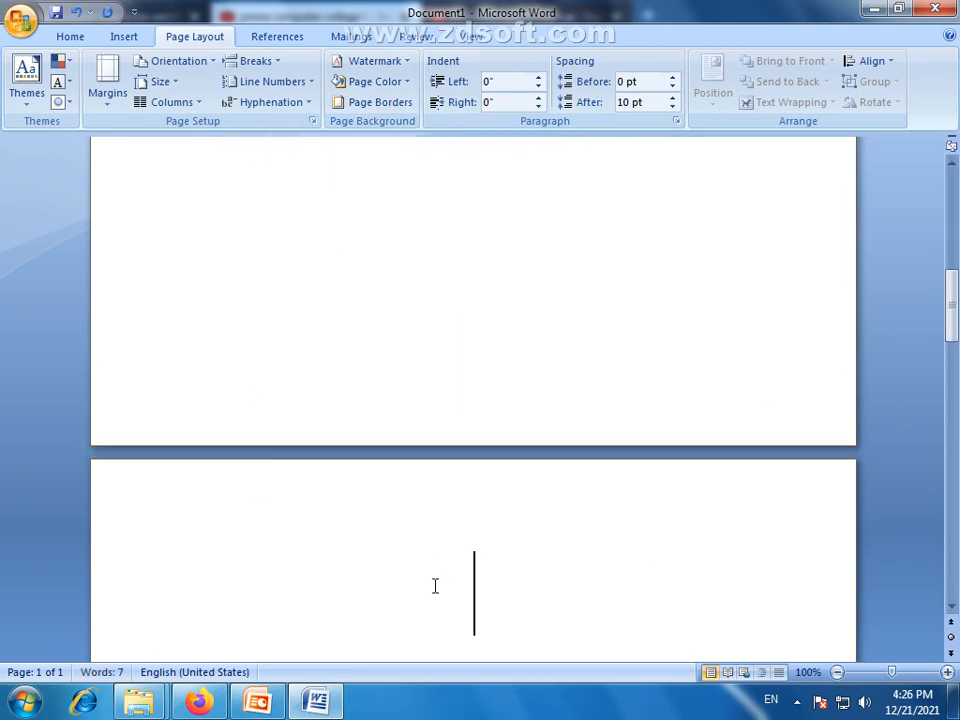
Reduce the font size at the insertion point on the second page to 22.
left_click(68, 36)
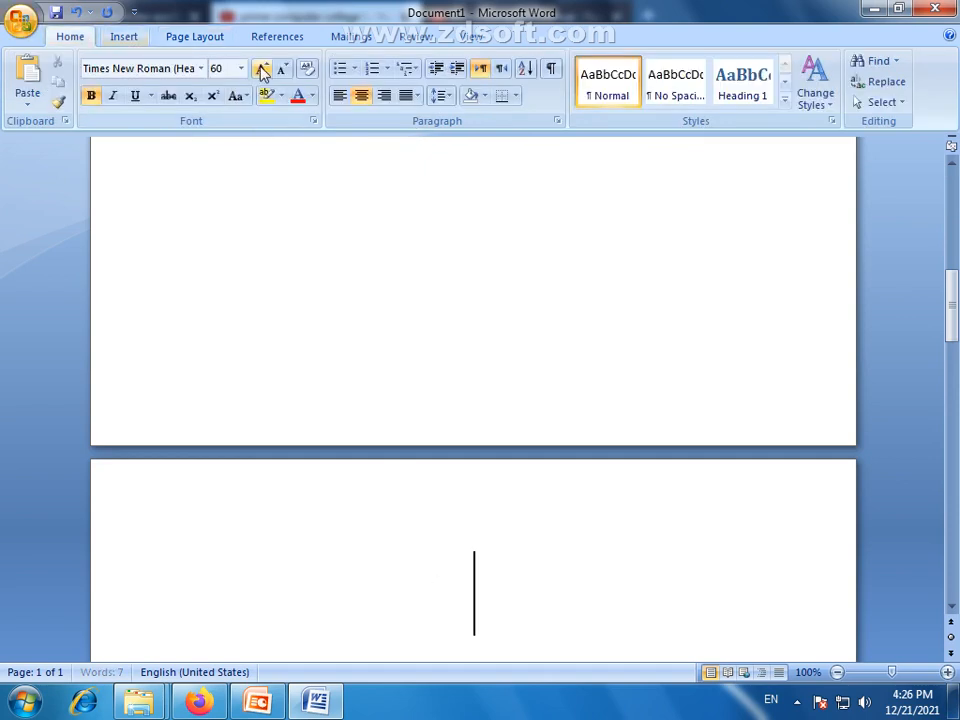
left_click(261, 70)
left_click(282, 70)
left_click(282, 70)
left_click(282, 70)
left_click(282, 70)
left_click(282, 70)
left_click(282, 70)
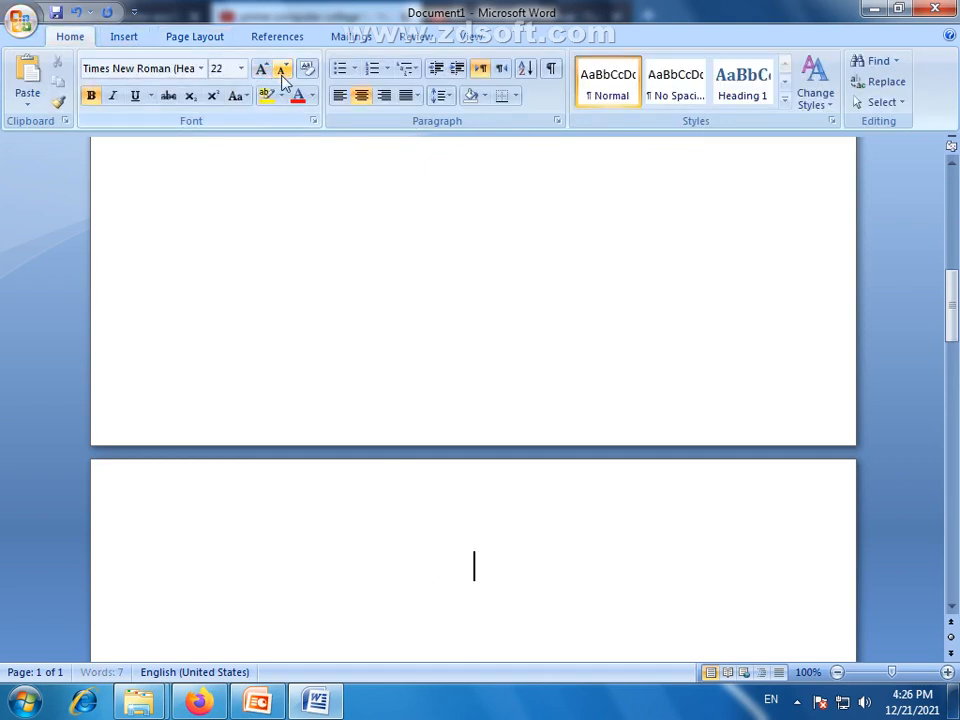
Generate sample text on the second page with the formula =RAND(5,5).
type("=")
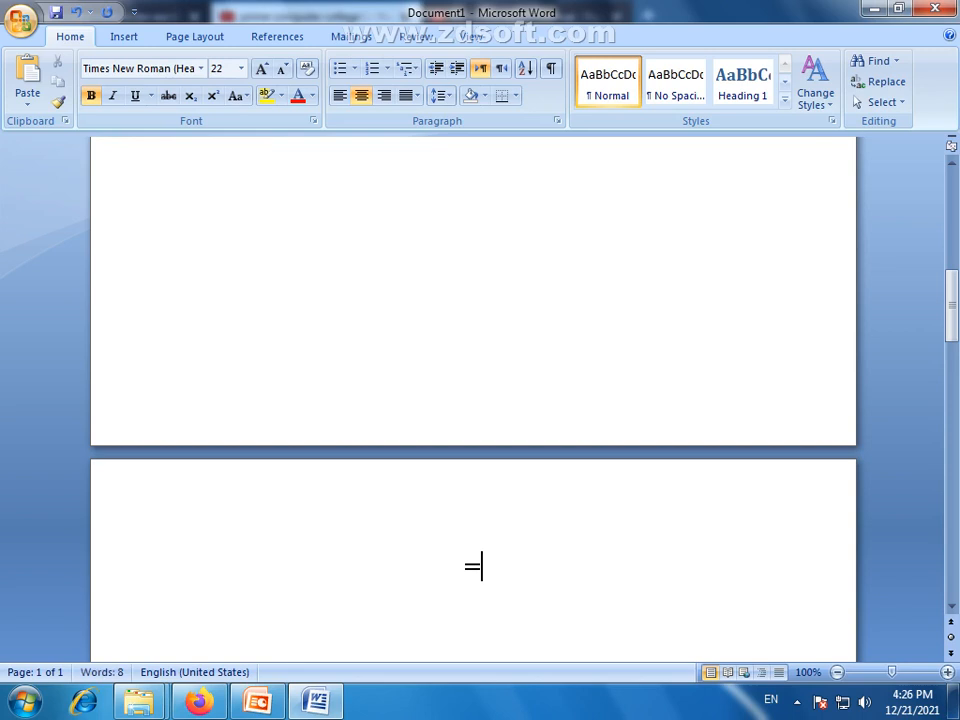
type("RAND")
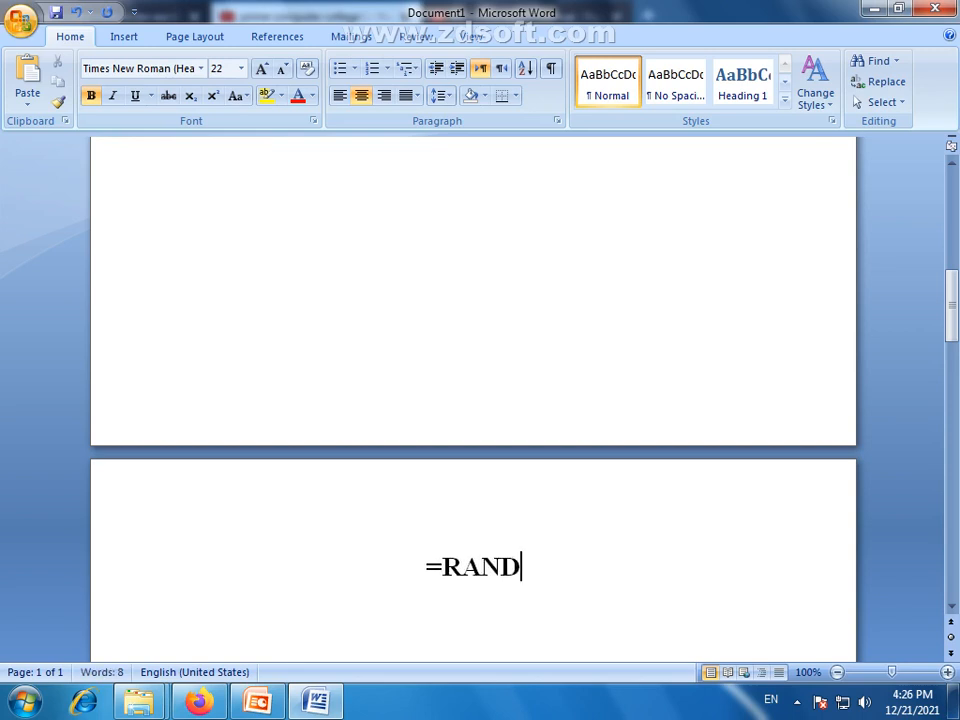
type("(5")
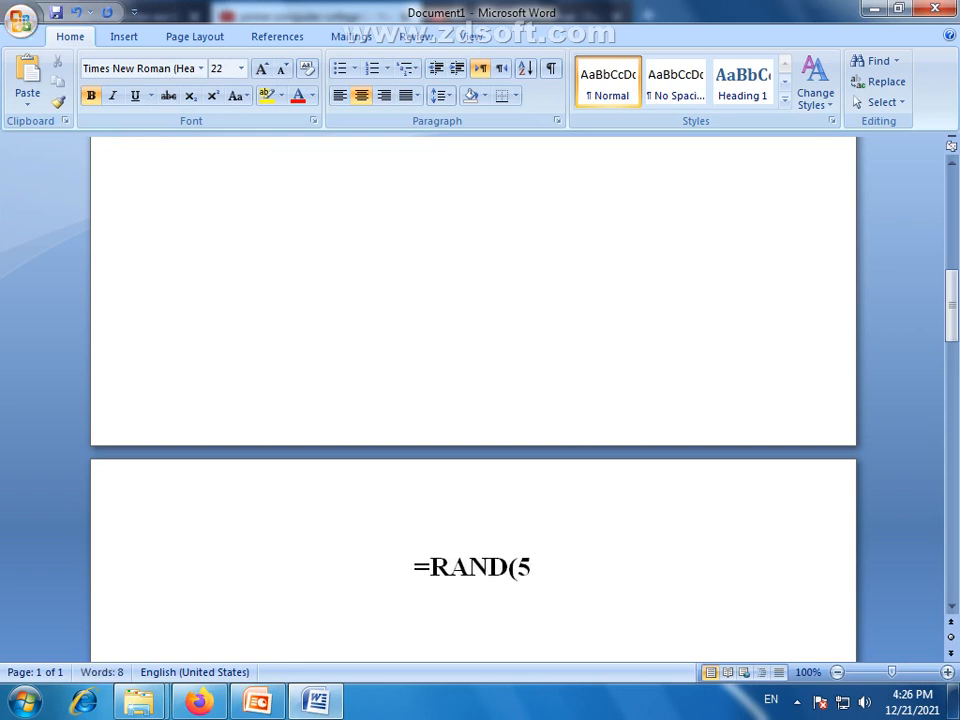
type(",5)")
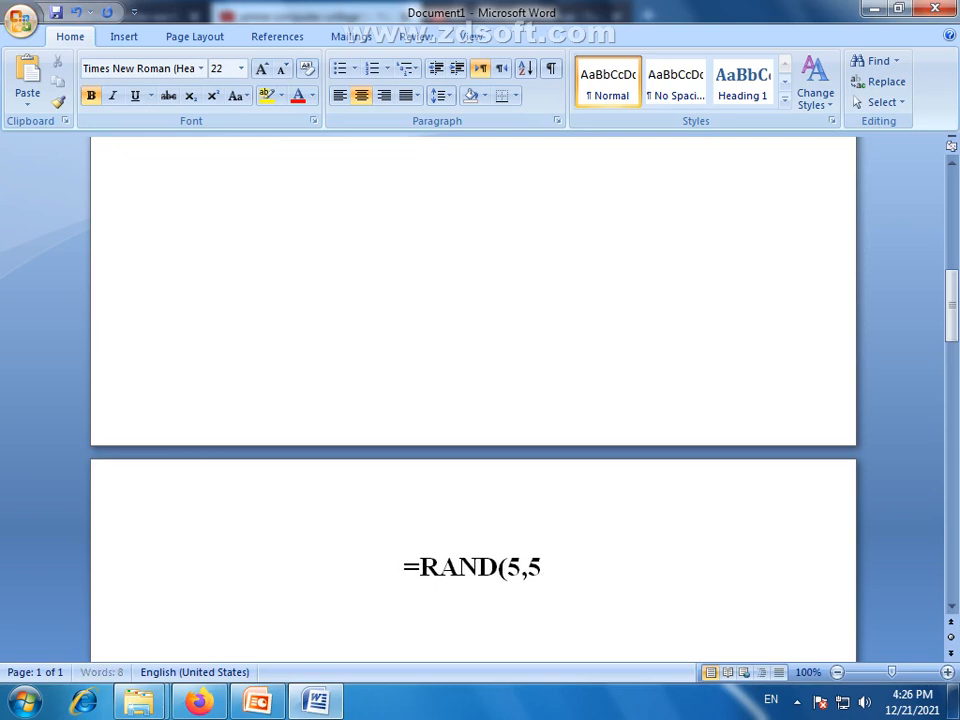
key("Return")
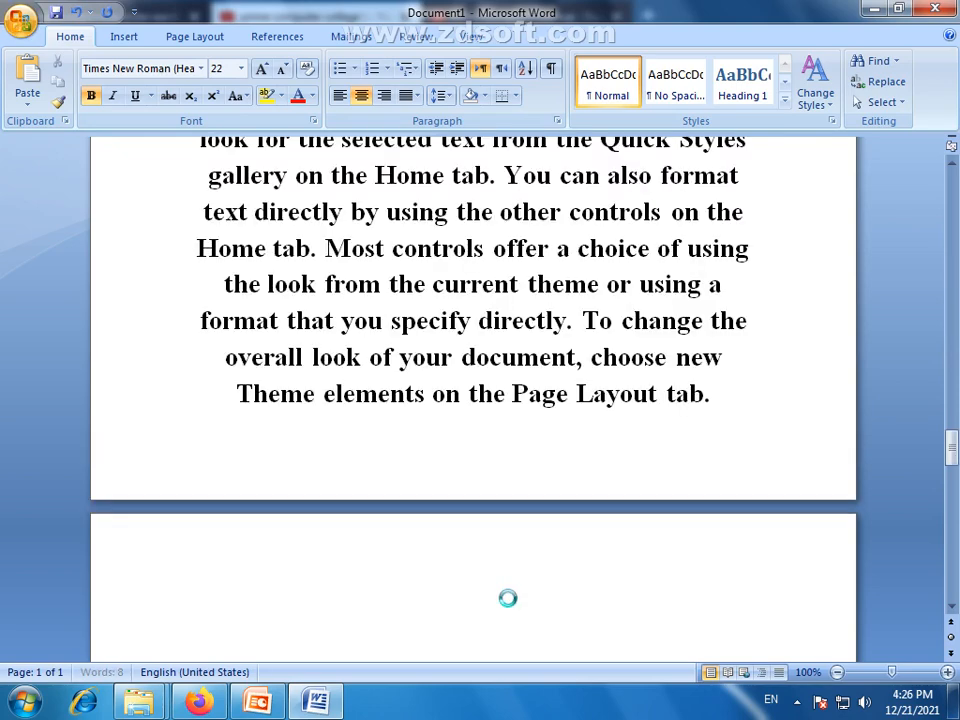
Justify all of the generated sample text, from "On the Insert tab" through the last paragraph.
scroll(675, 512, "up", 9)
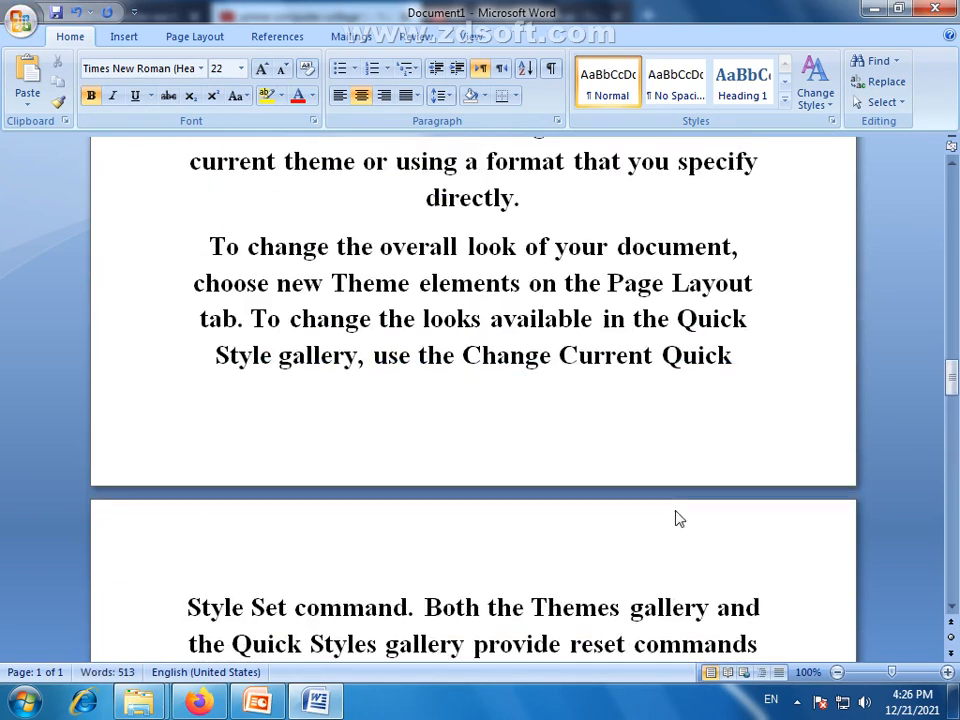
scroll(675, 512, "up", 10)
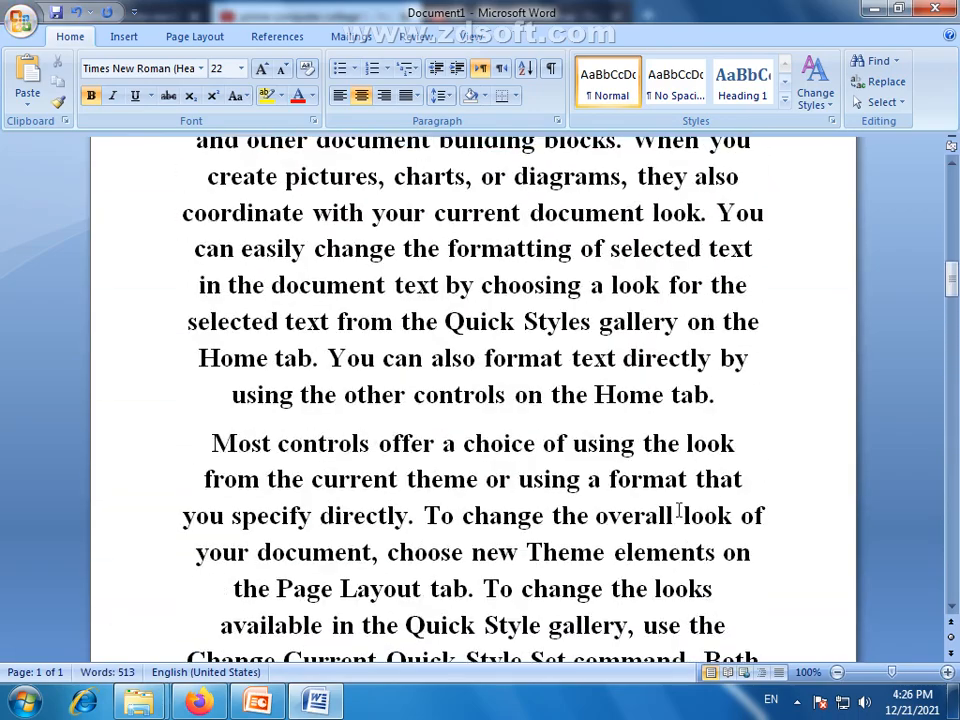
scroll(679, 512, "up", 4)
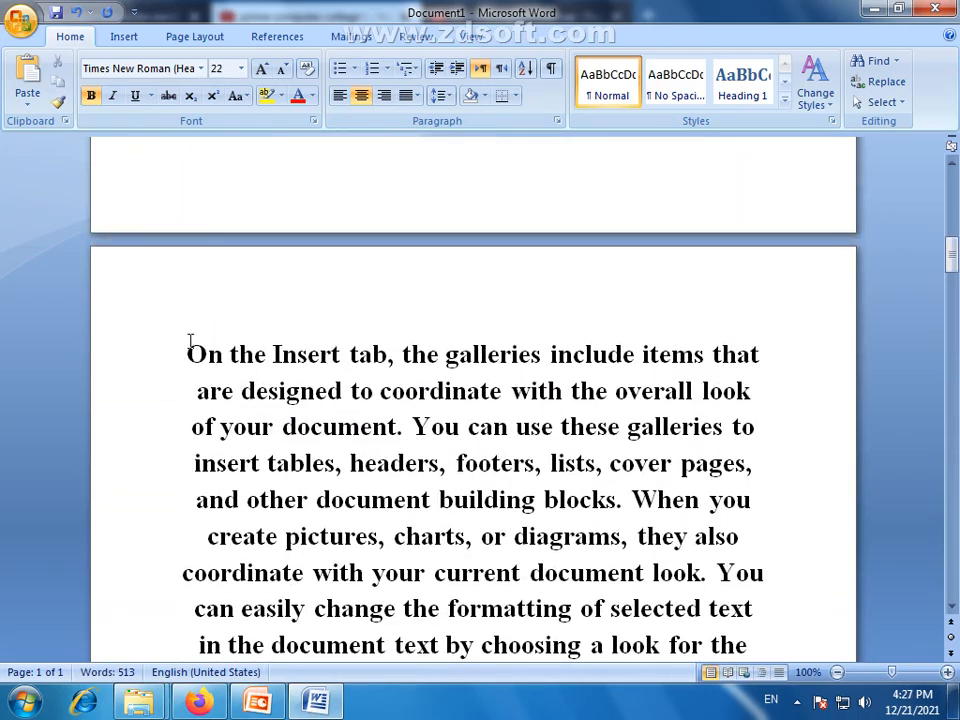
left_click_drag(190, 342, 742, 220)
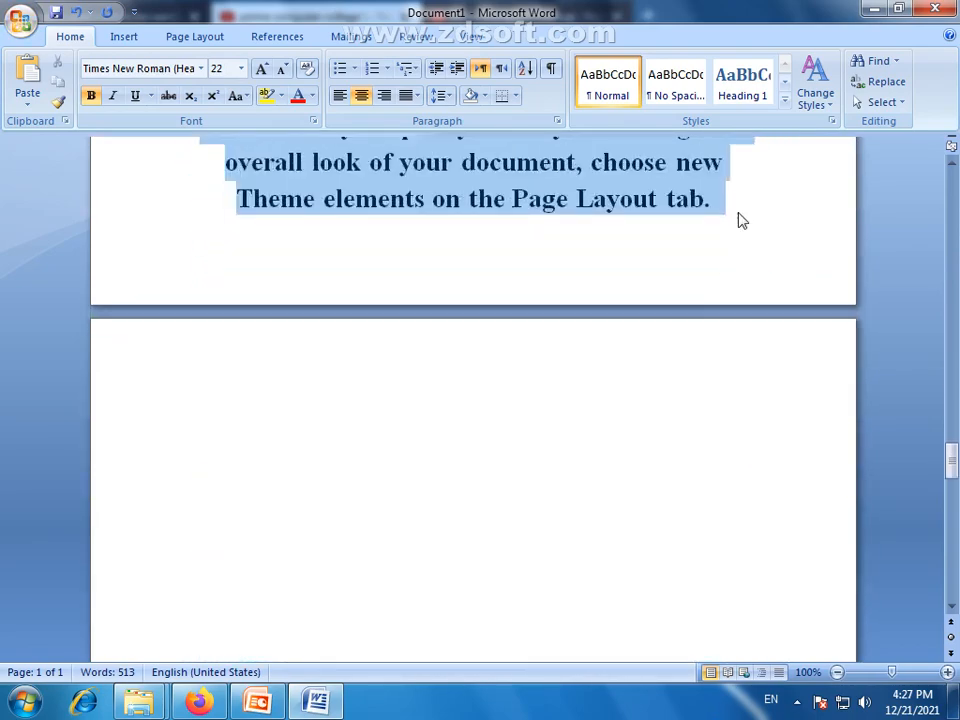
left_click(415, 97)
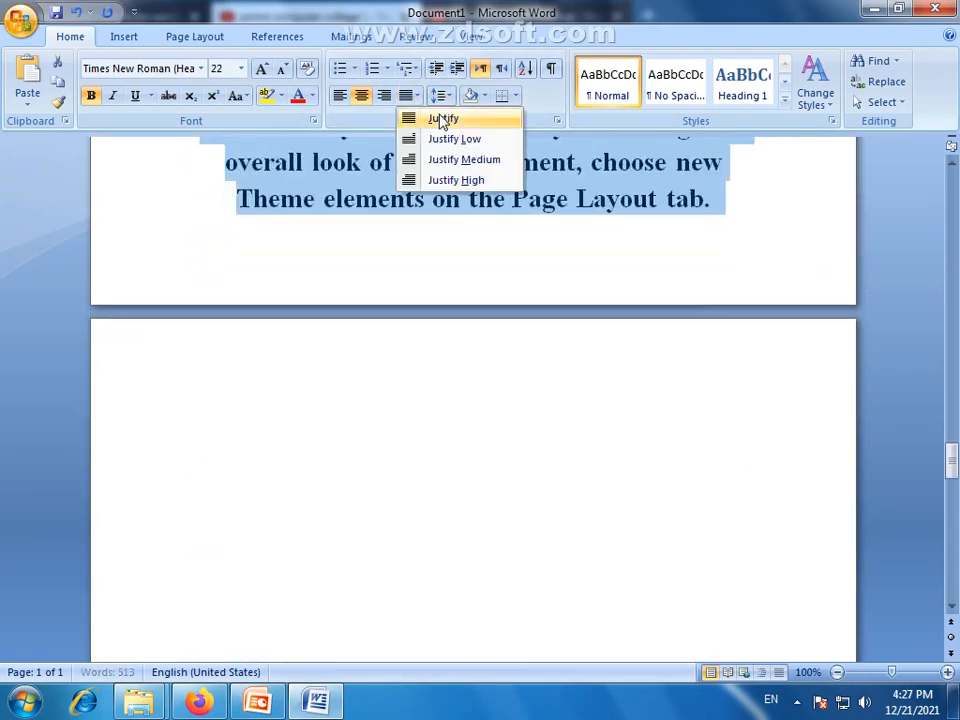
left_click(441, 119)
left_click(346, 103)
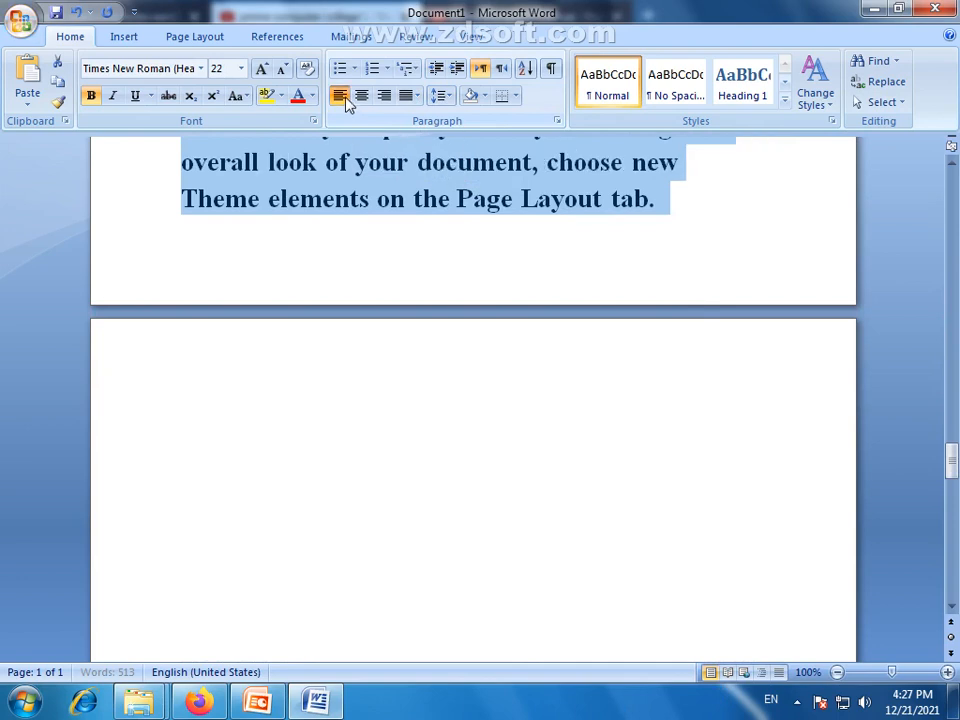
left_click(415, 97)
left_click(441, 119)
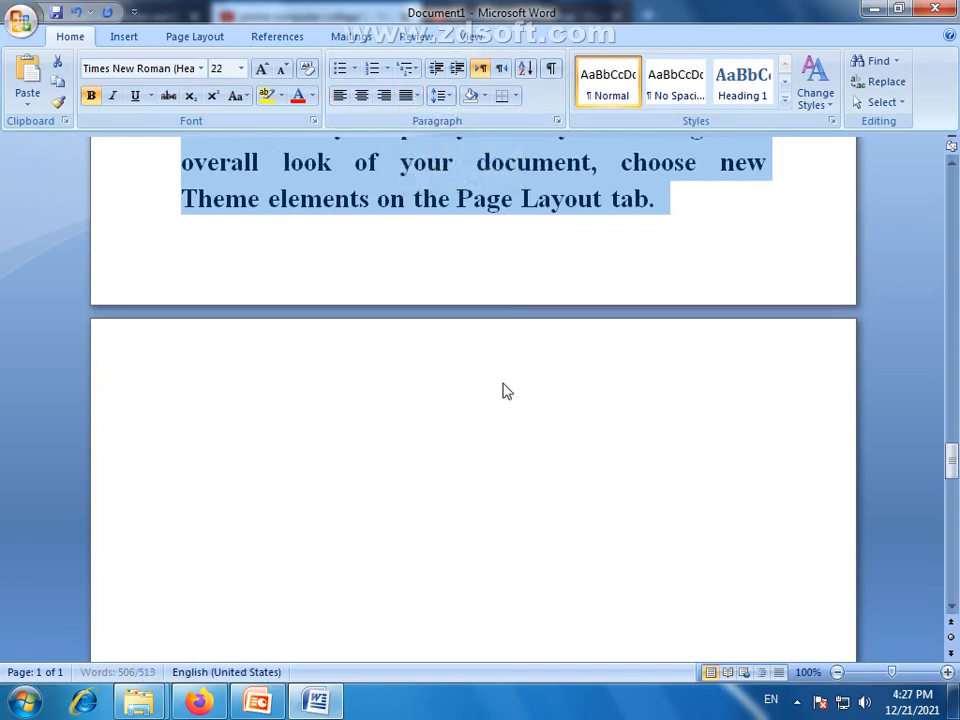
left_click(643, 225)
Look through the justified sample text and the title page.
scroll(649, 266, "up", 7)
scroll(649, 262, "up", 12)
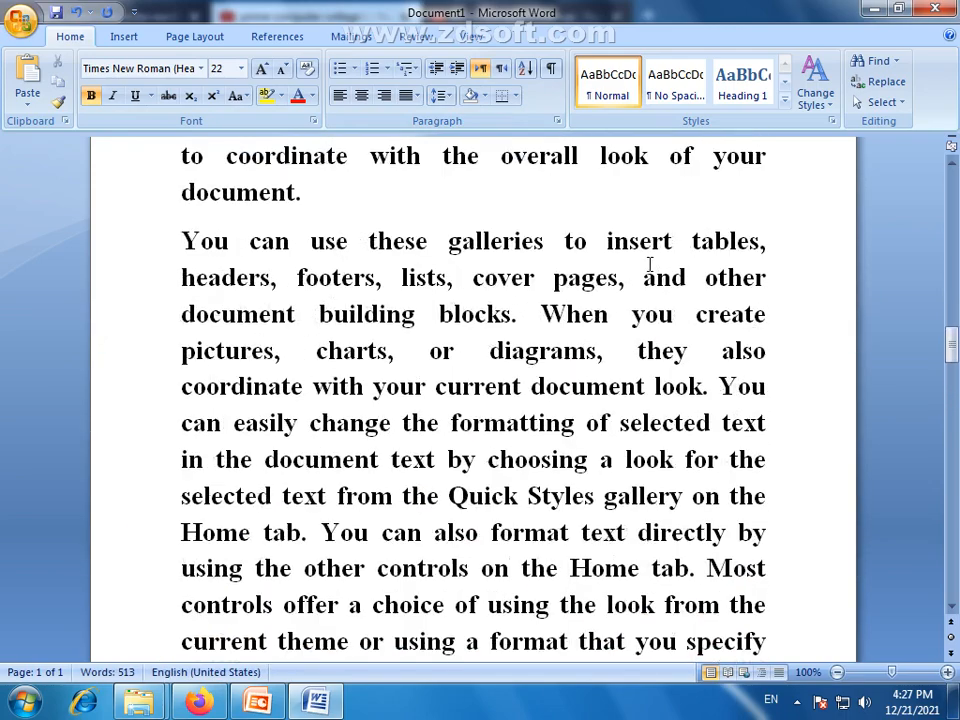
scroll(649, 262, "up", 8)
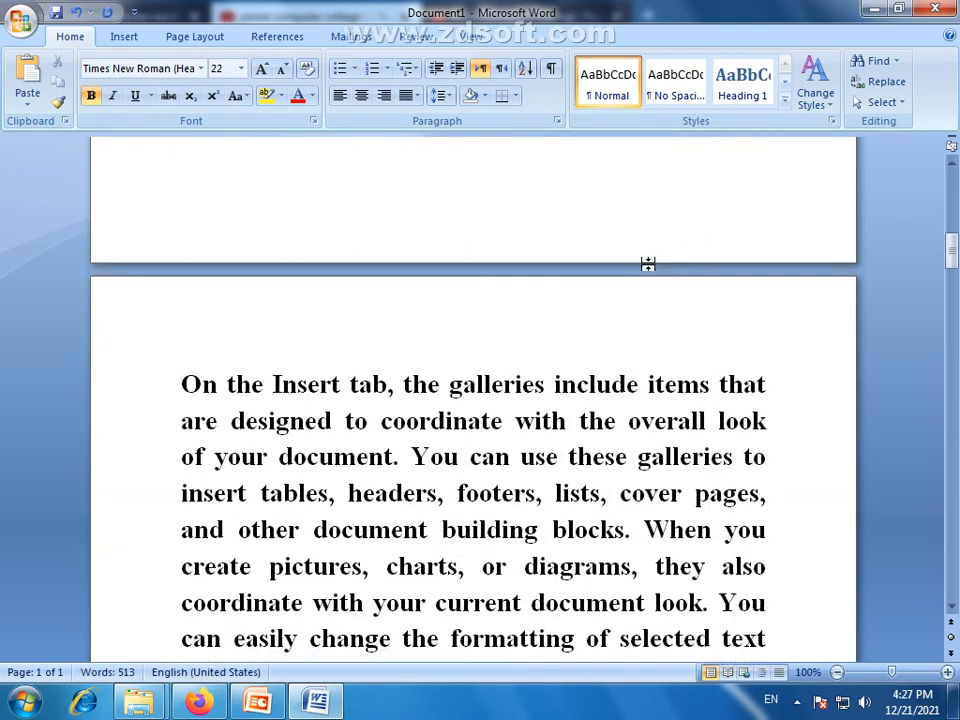
scroll(649, 265, "down", 3)
scroll(232, 238, "up", 10)
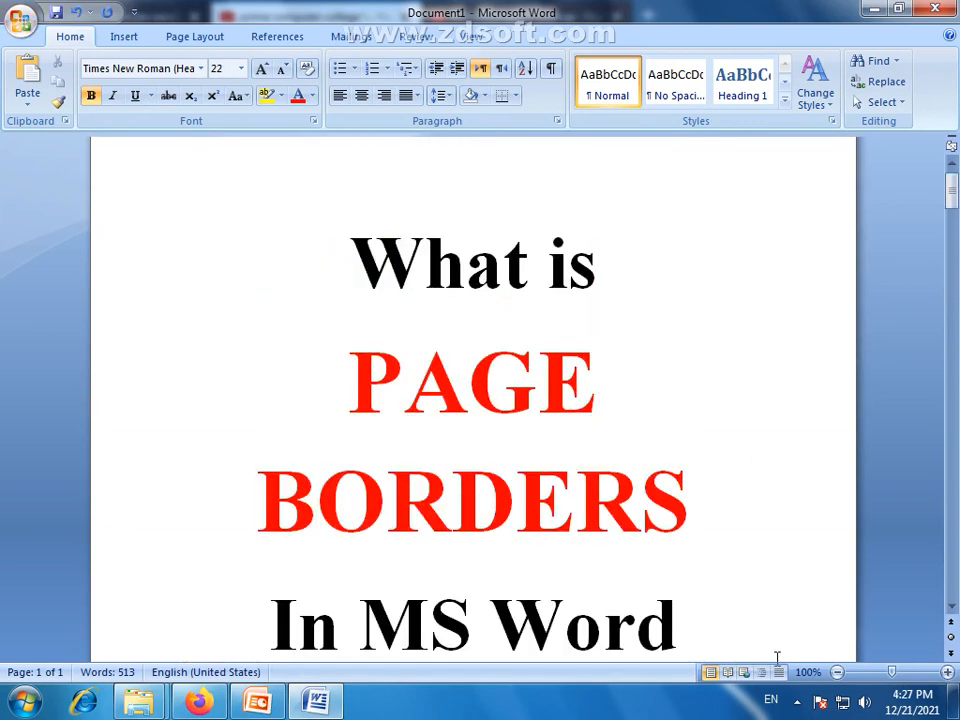
scroll(540, 420, "down", 15)
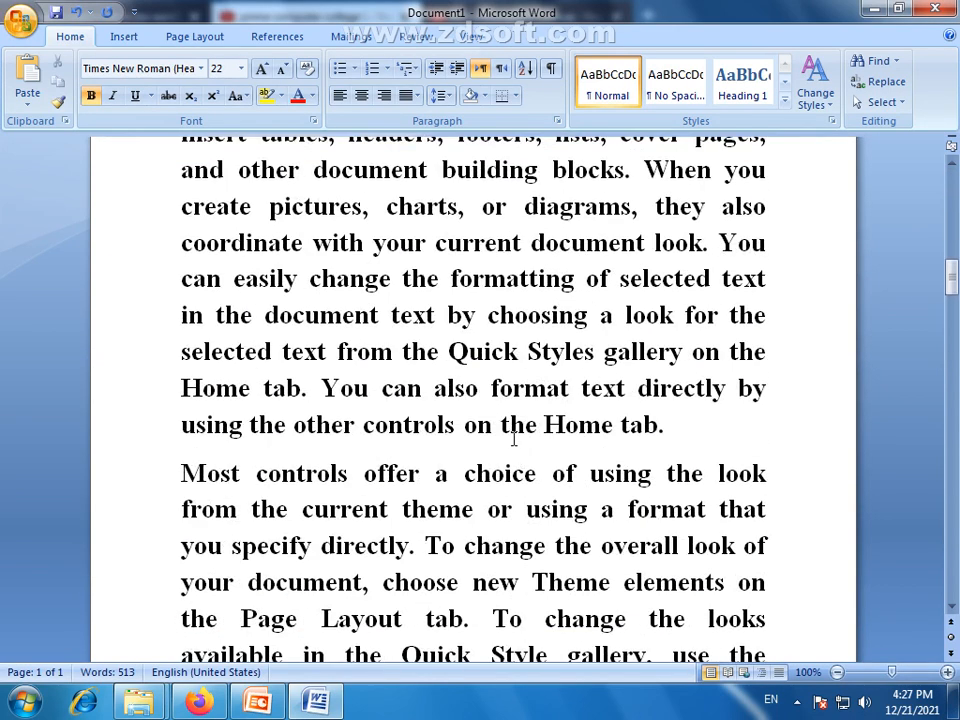
scroll(439, 360, "up", 3)
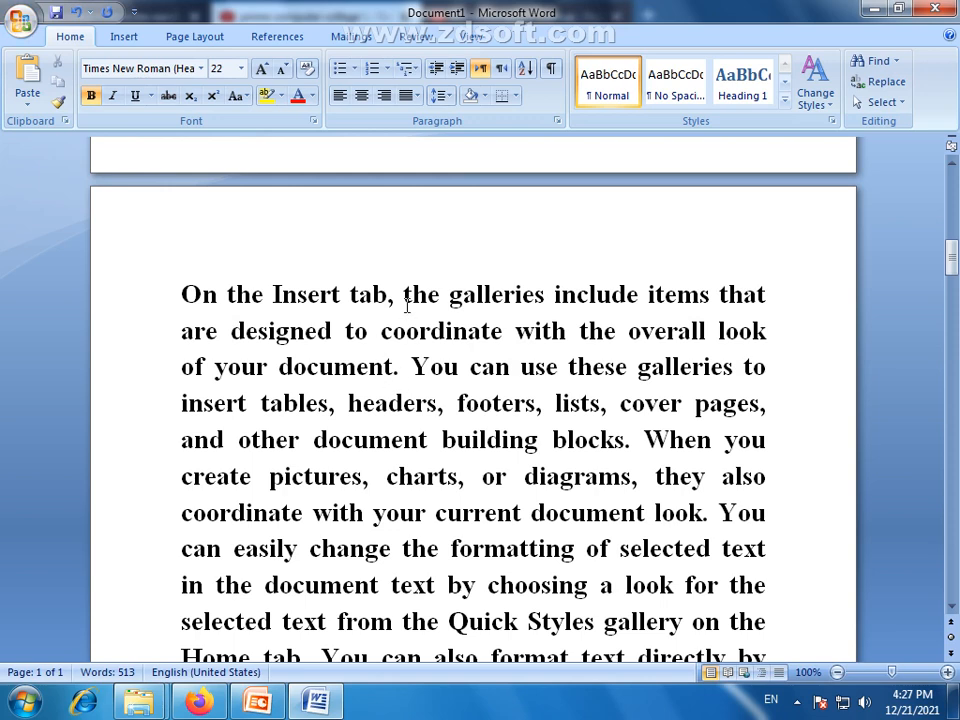
Examine the paragraph border, page border and shading options in Borders and Shading, and close the dialog without applying anything.
left_click(124, 37)
left_click(194, 37)
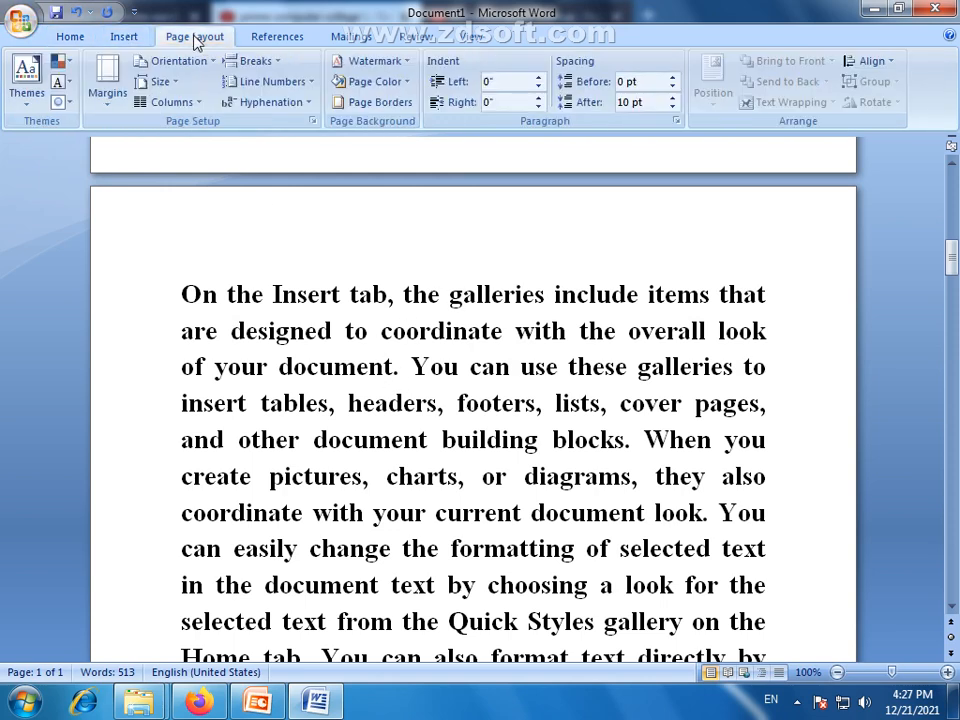
left_click(400, 108)
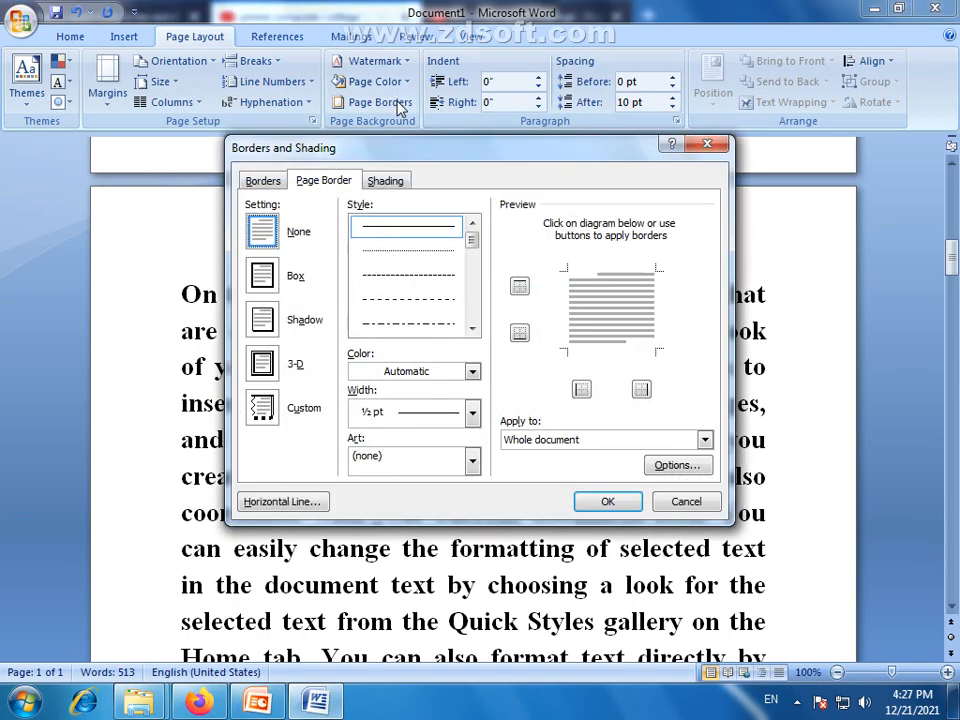
mouse_move(550, 160)
left_mouse_down()
mouse_move(540, 227)
mouse_move(519, 229)
left_mouse_up()
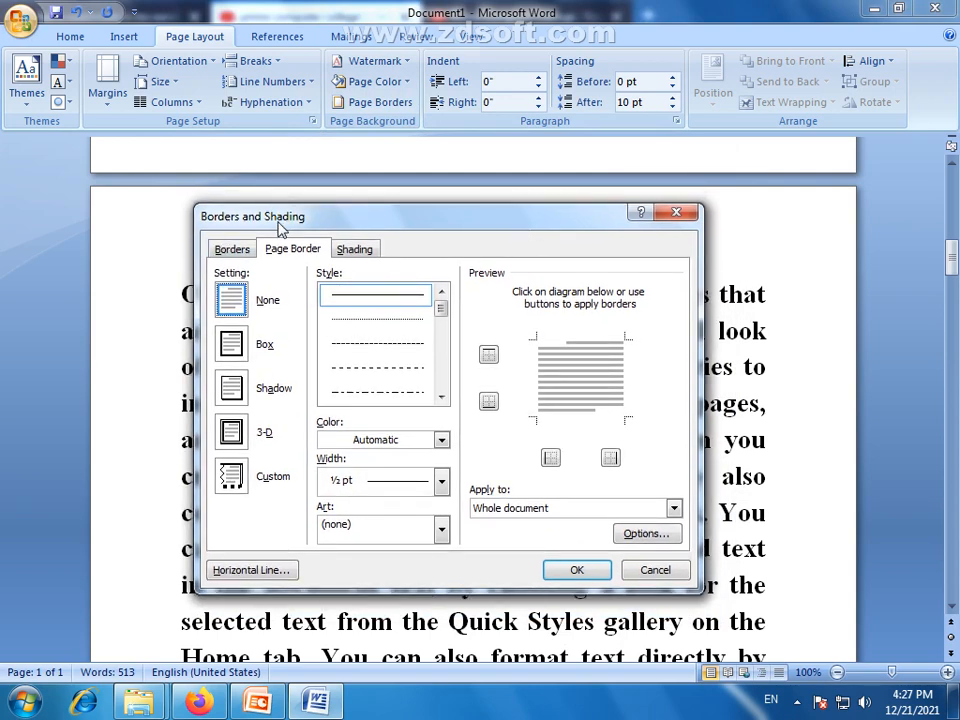
left_click_drag(312, 221, 364, 197)
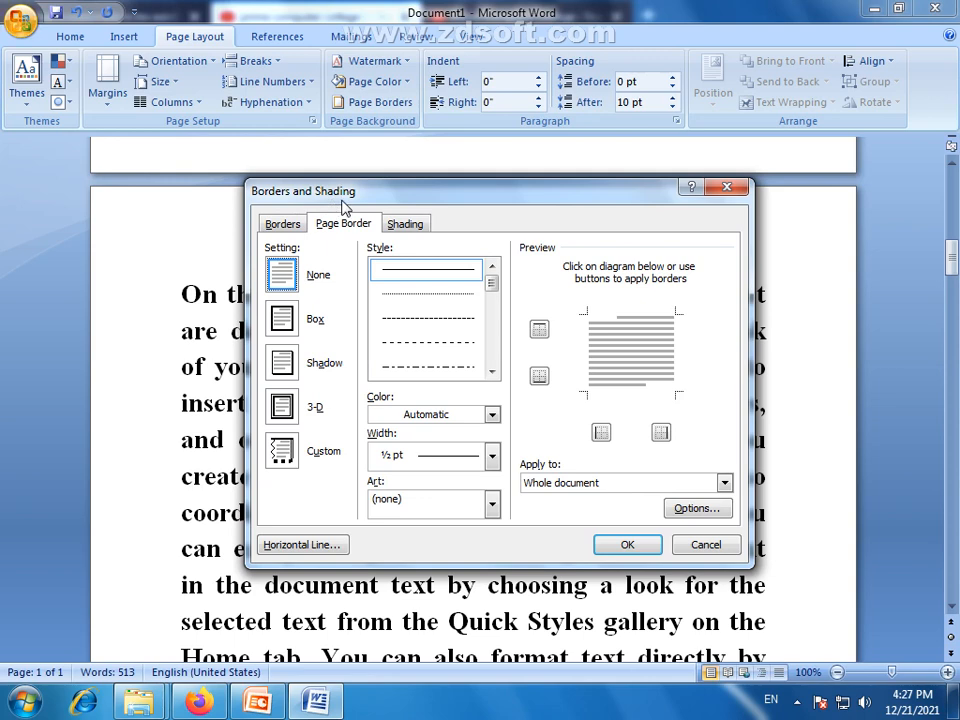
left_click_drag(390, 196, 395, 201)
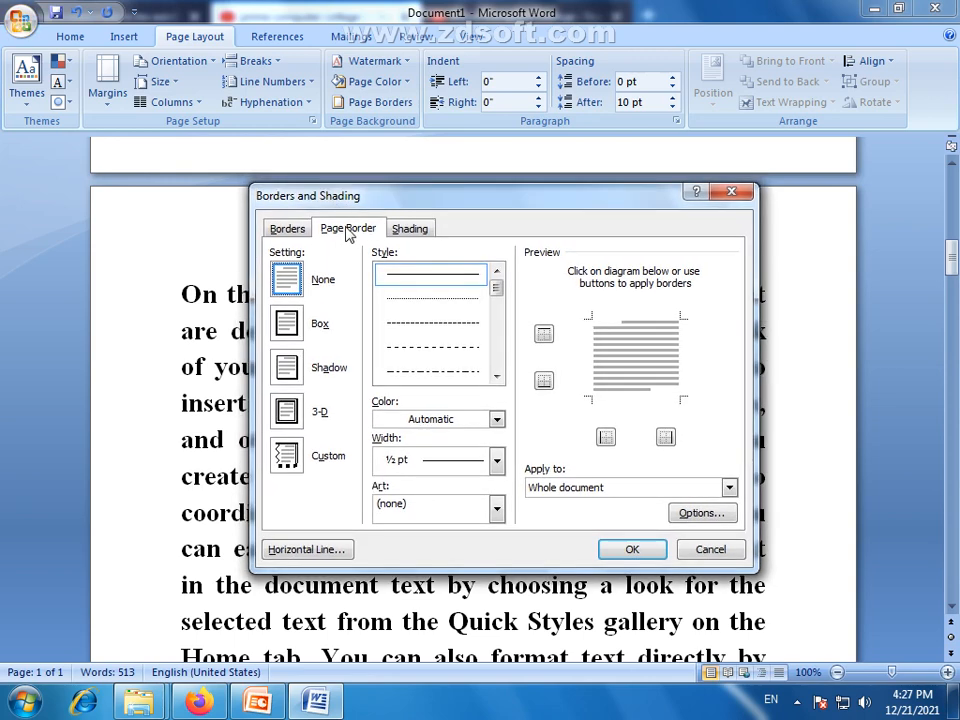
left_click(285, 228)
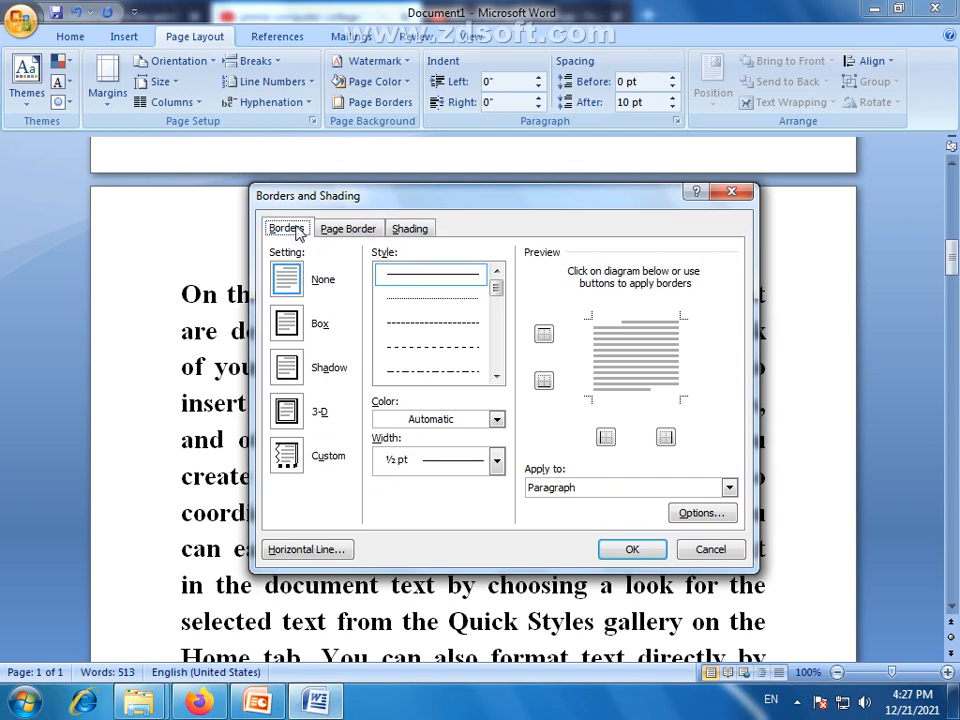
left_click(335, 228)
left_click(407, 234)
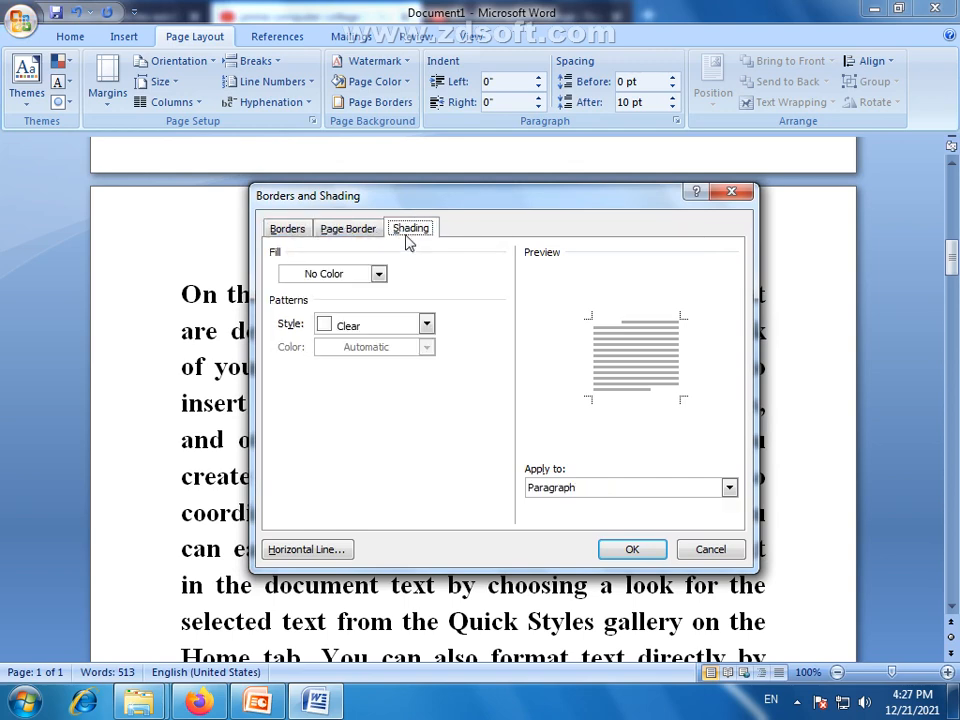
left_click(351, 232)
left_click(697, 547)
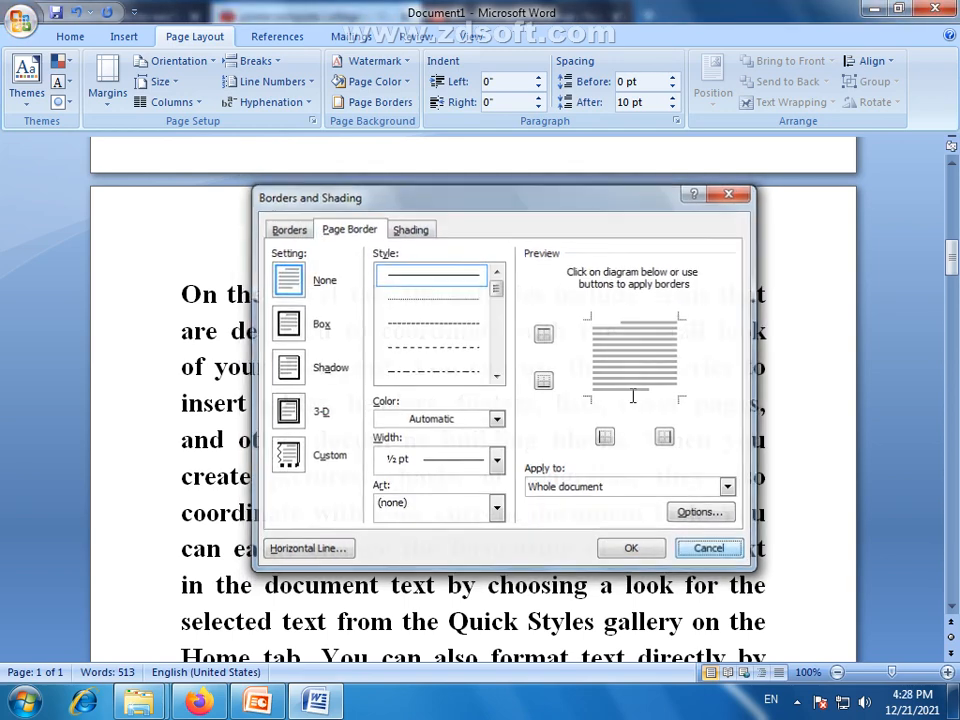
Preview the Box, Shadow and 3-D page border settings for the whole document and leave Shadow selected.
left_click(394, 107)
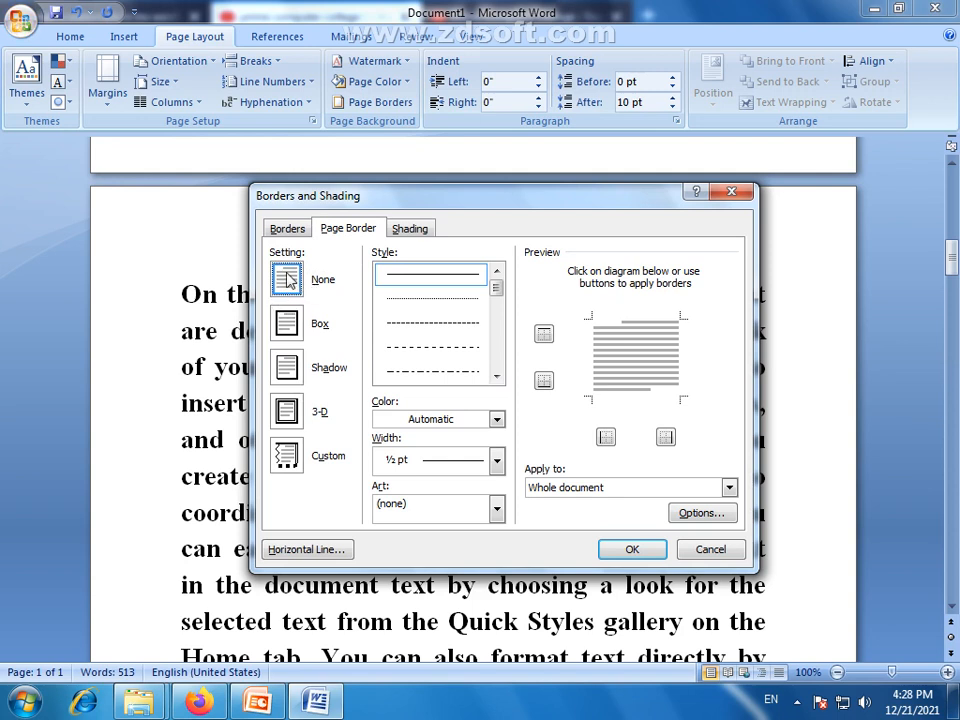
left_click(288, 327)
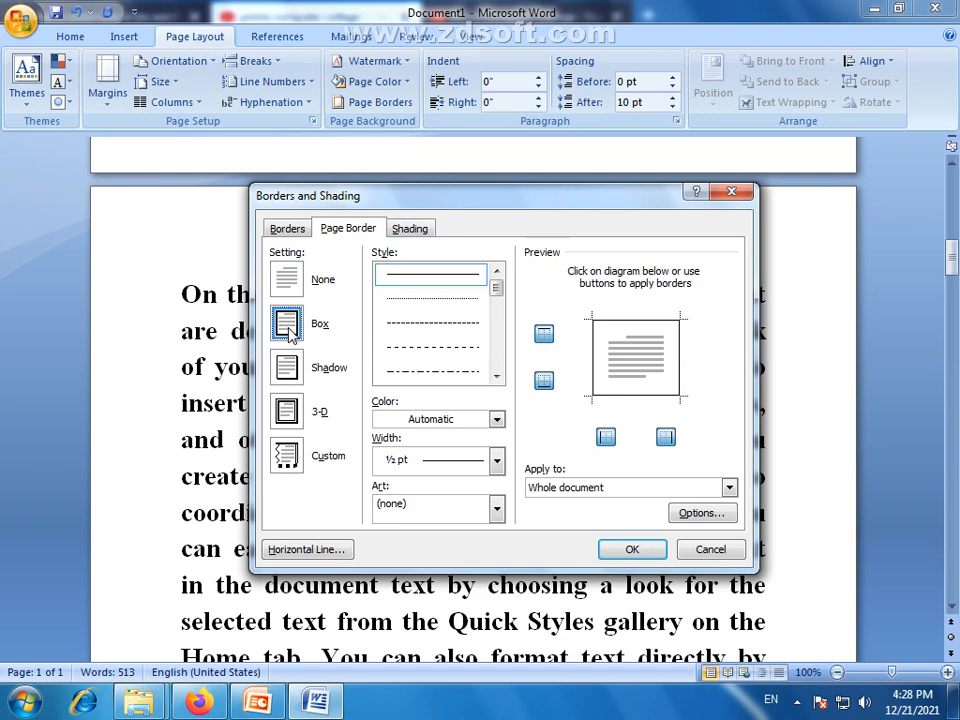
left_click(288, 370)
left_click(288, 410)
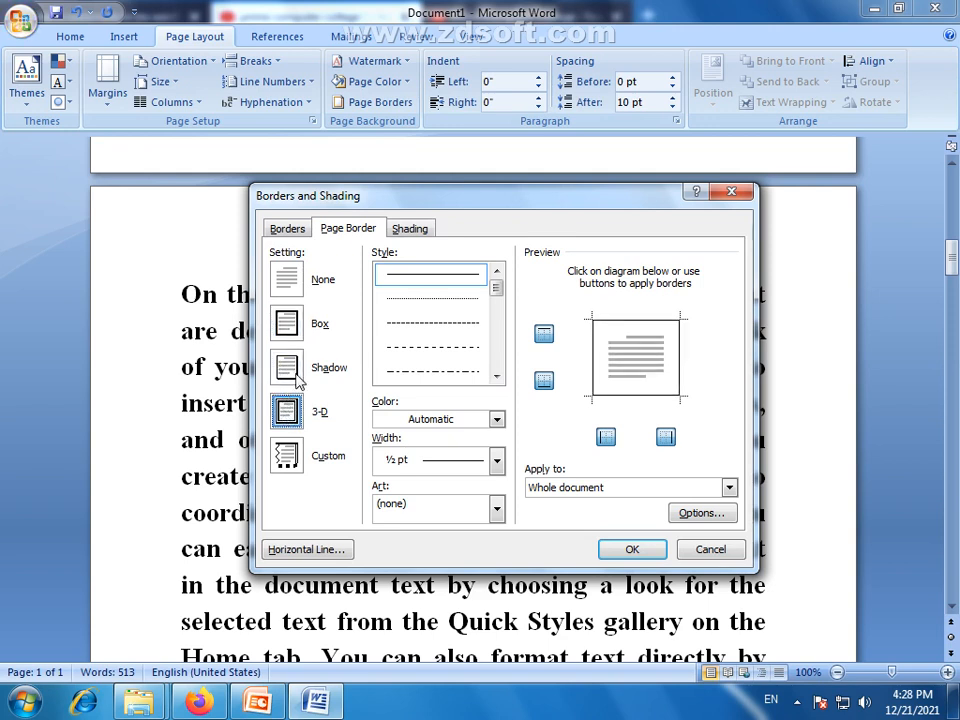
left_click(287, 325)
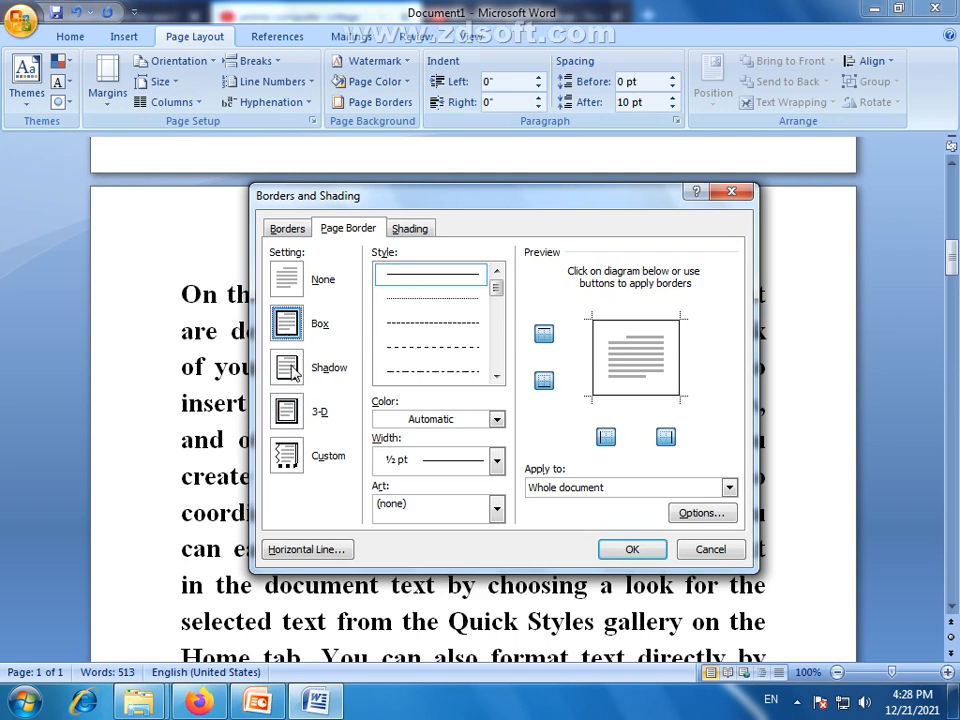
left_click(291, 371)
left_click(294, 414)
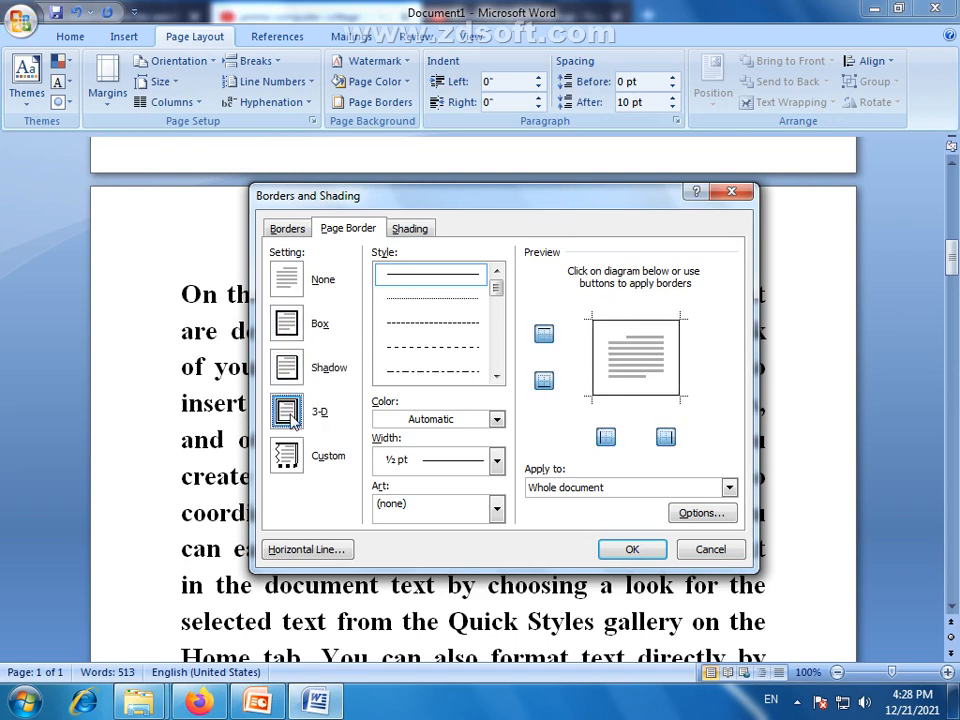
left_click(288, 372)
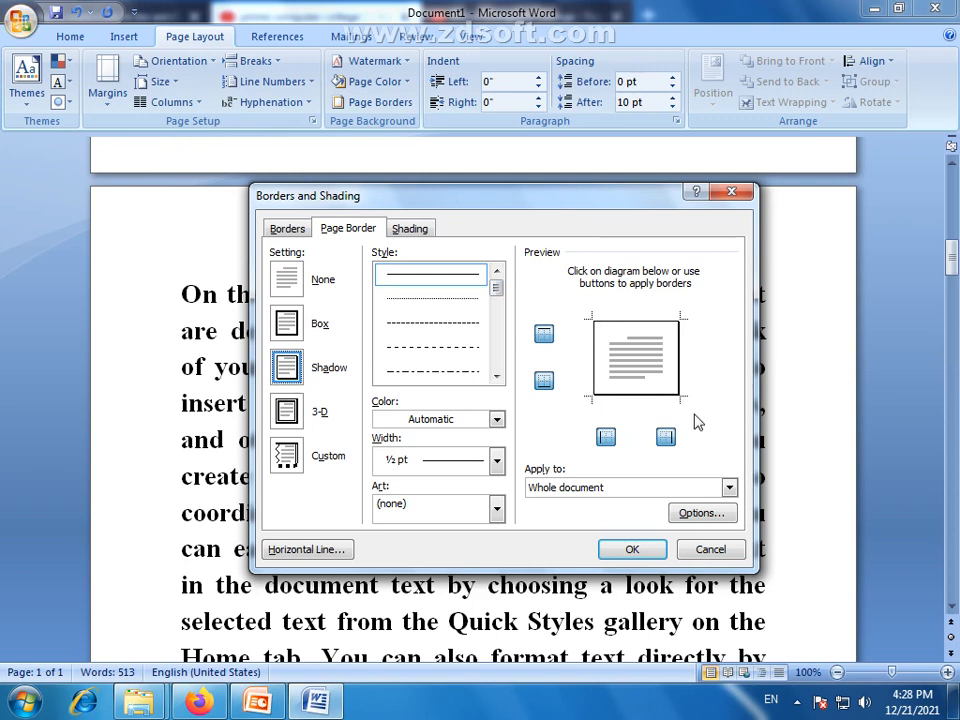
Preview the dotted, dashed and dash-dot line styles for the shadow page border.
left_click(472, 298)
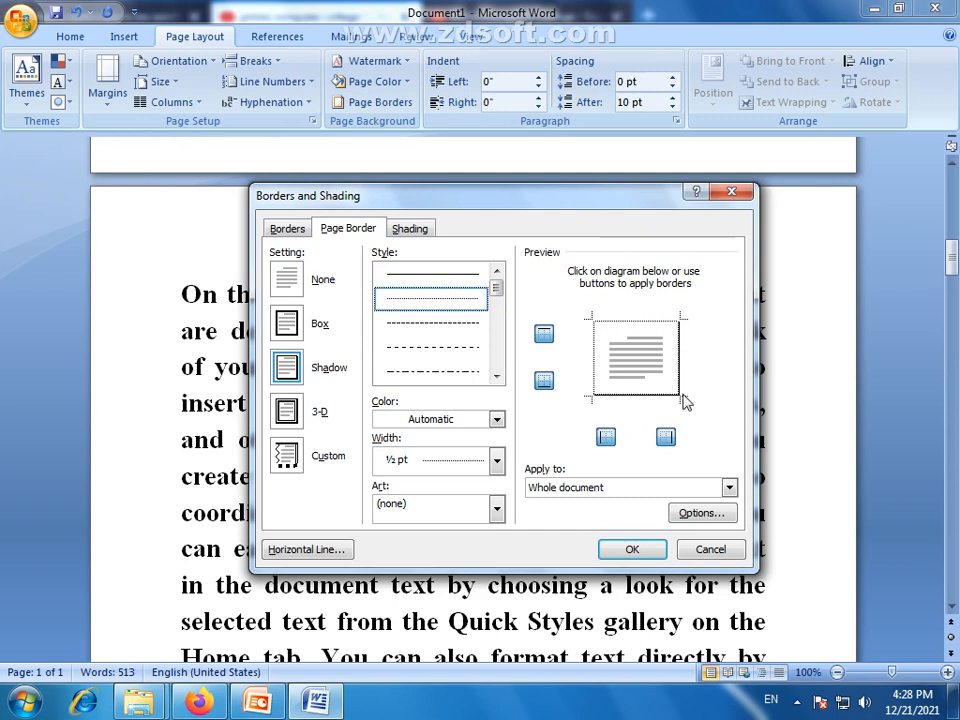
left_click(459, 328)
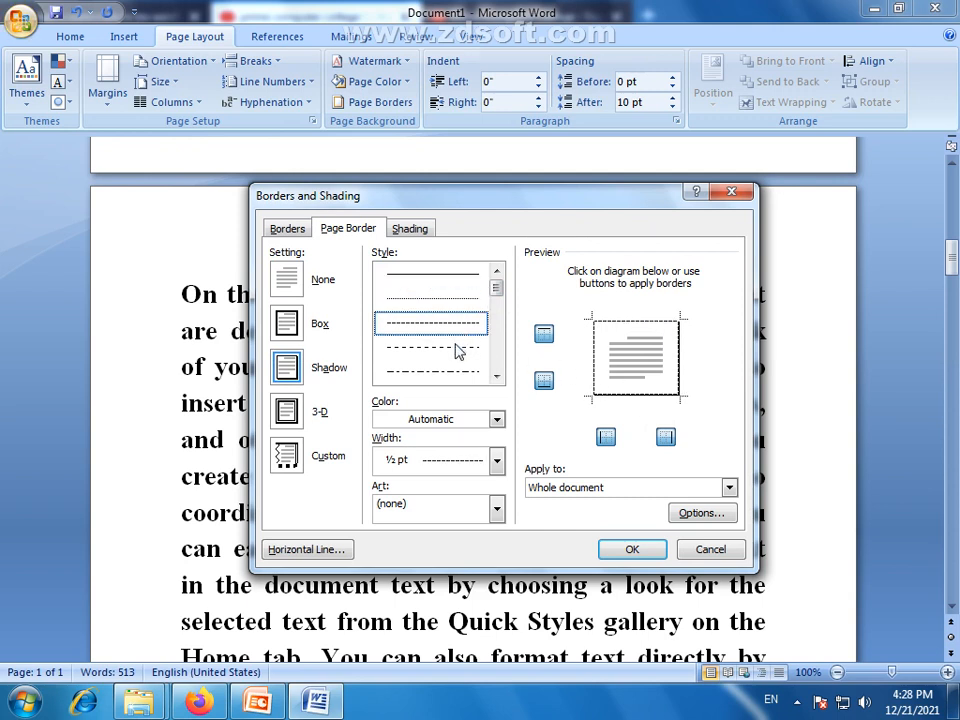
left_click(455, 349)
left_click(450, 374)
Apply a 3 pt shadow page border with a thick outer and thin inner line to the whole document.
left_click(496, 377)
left_click(496, 377)
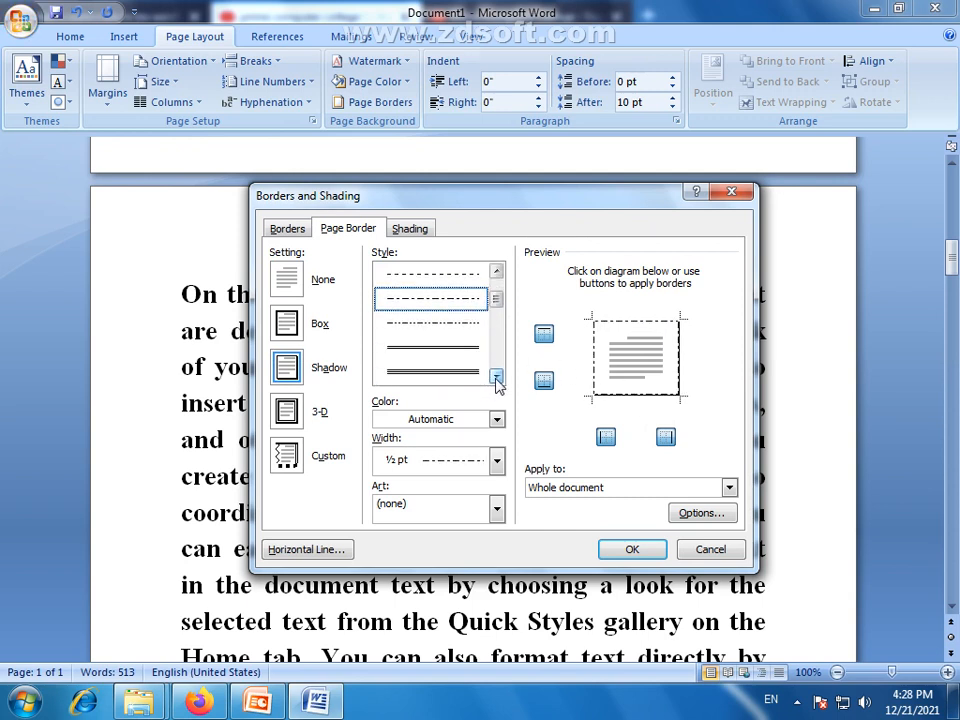
left_click(496, 377)
left_click(496, 377)
left_click(496, 377)
left_click(496, 377)
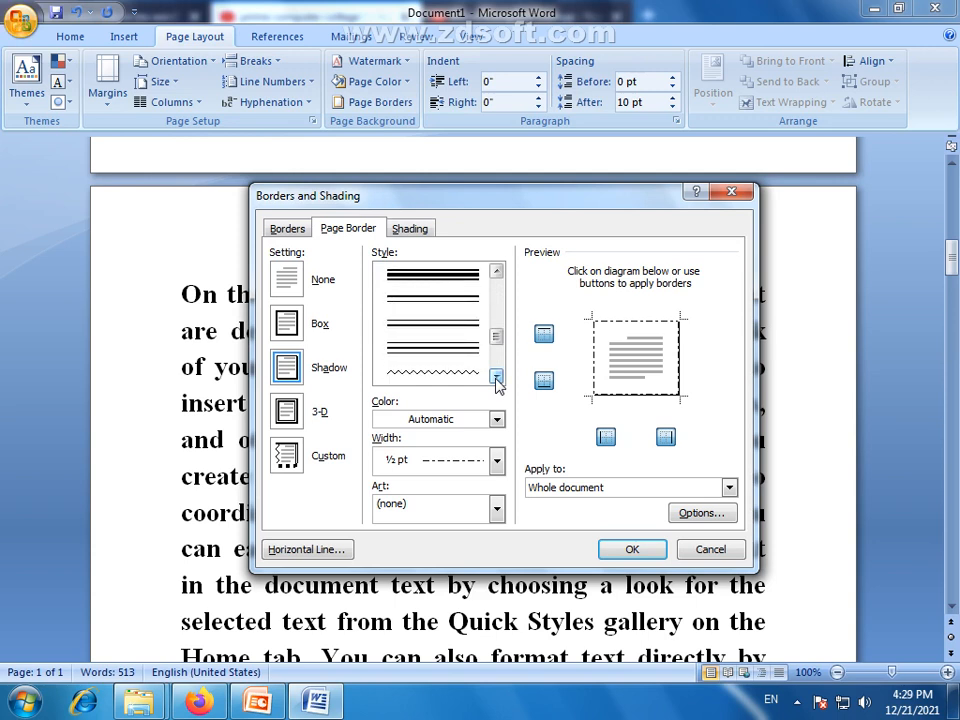
left_click(496, 377)
left_click(496, 378)
left_click(496, 378)
left_click(498, 272)
left_click(498, 272)
left_click(498, 272)
left_click(498, 272)
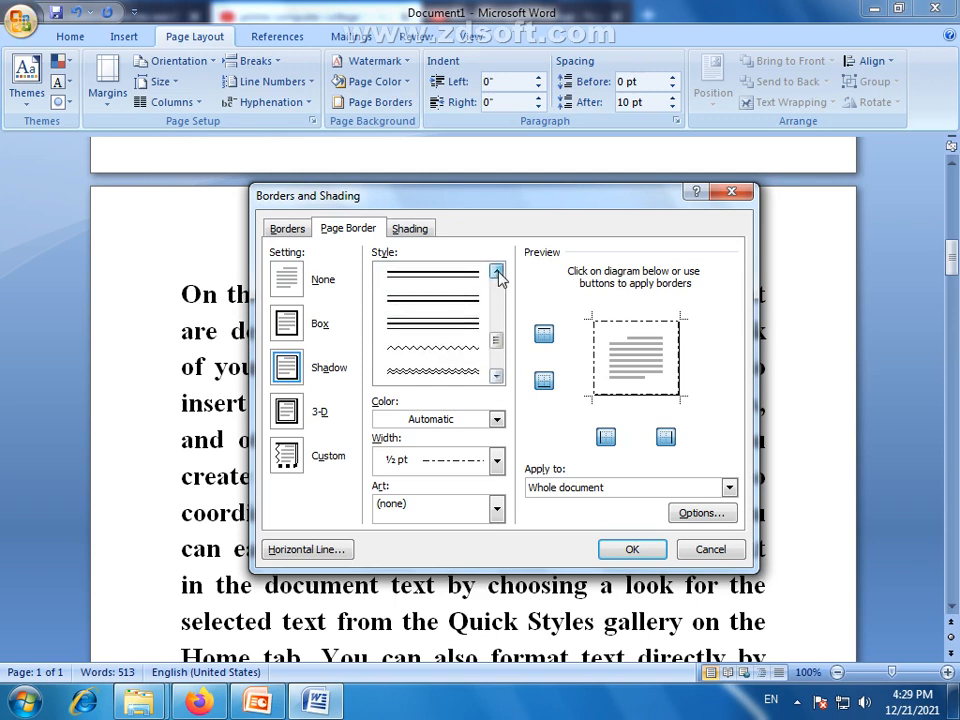
left_click(498, 272)
left_click(498, 272)
left_click(498, 272)
left_click(498, 272)
left_click(498, 272)
left_click(498, 272)
left_click(498, 272)
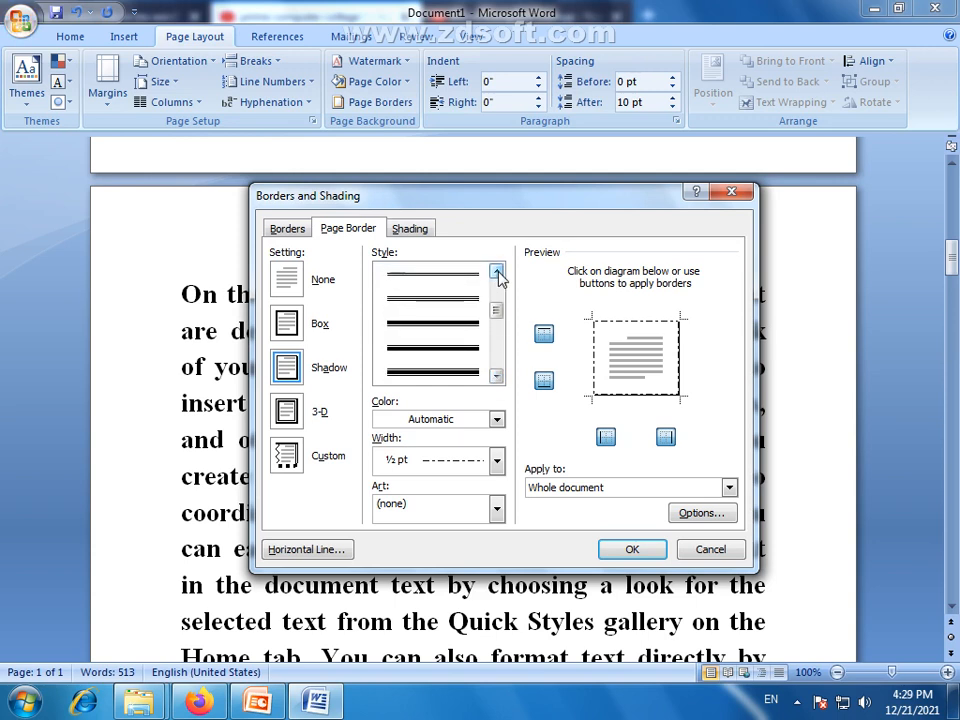
left_click(446, 330)
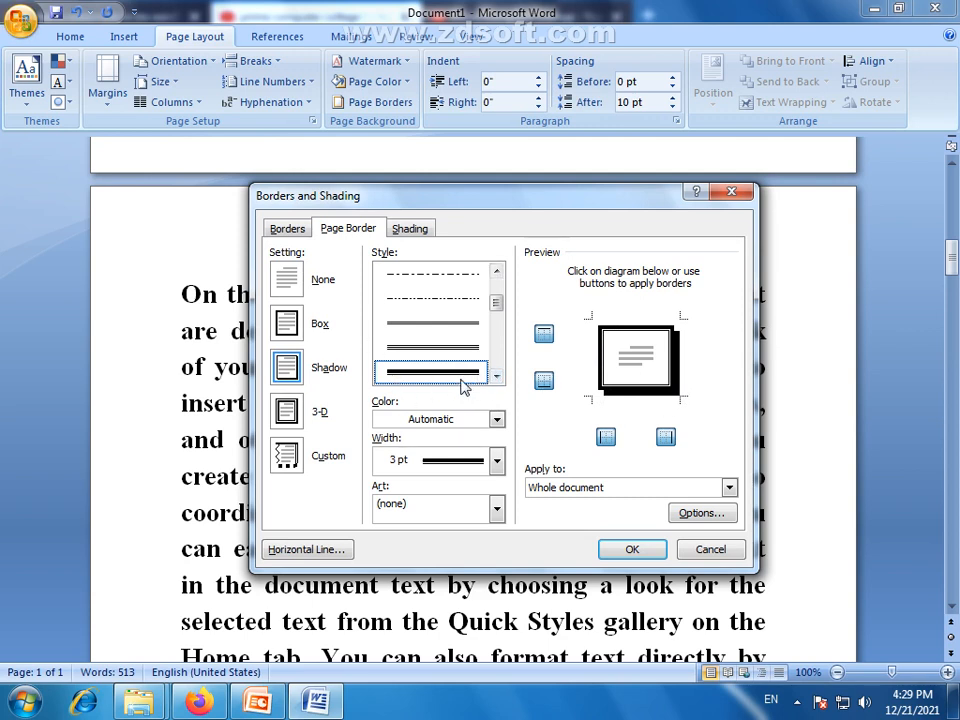
left_click(630, 550)
Examine the new page border on the text pages and around the title page.
scroll(606, 470, "down", 10)
scroll(578, 420, "up", 3)
scroll(577, 418, "up", 3)
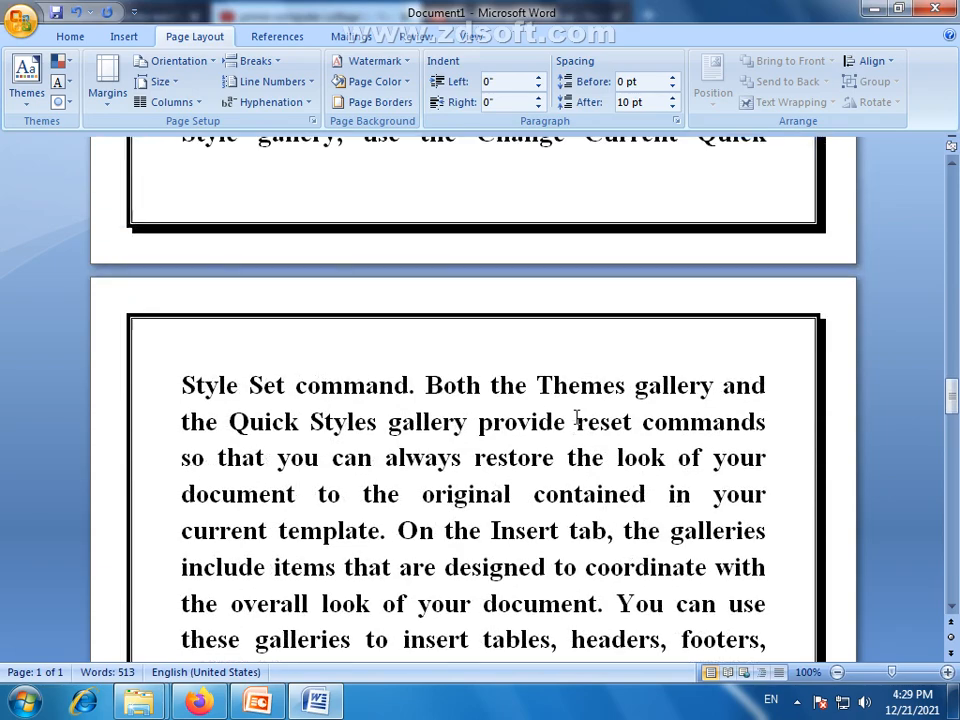
scroll(577, 418, "up", 20)
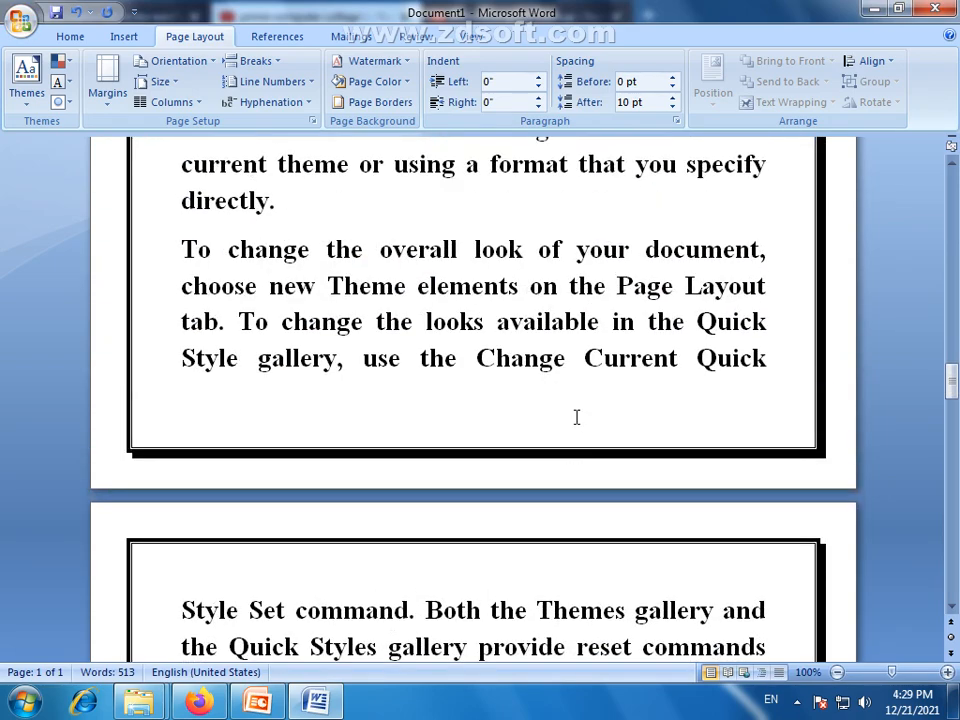
scroll(577, 418, "up", 15)
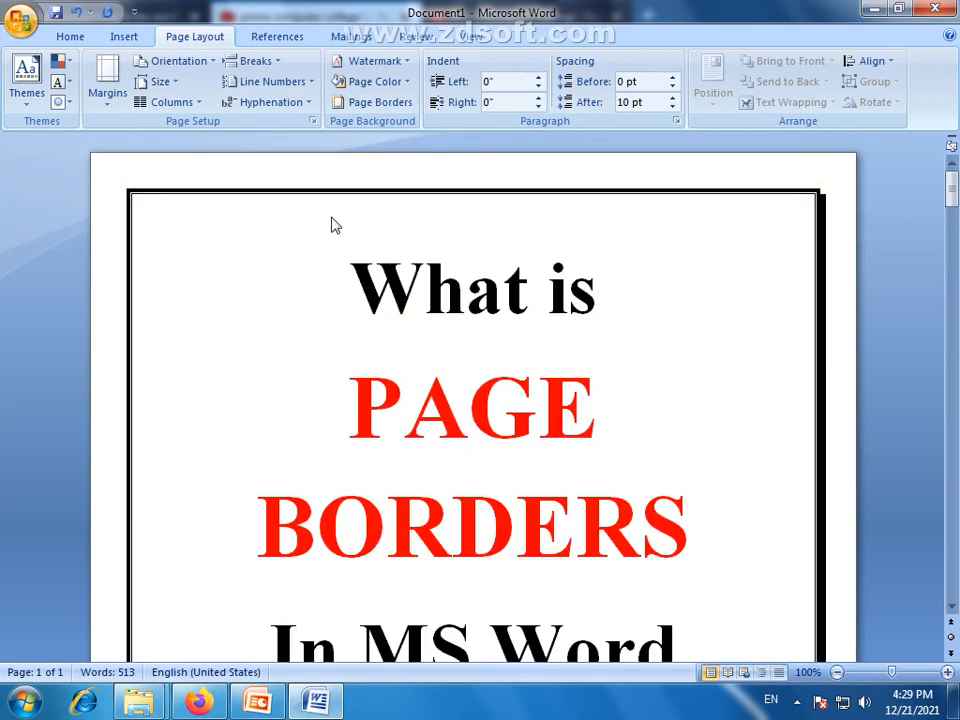
scroll(829, 401, "down", 2)
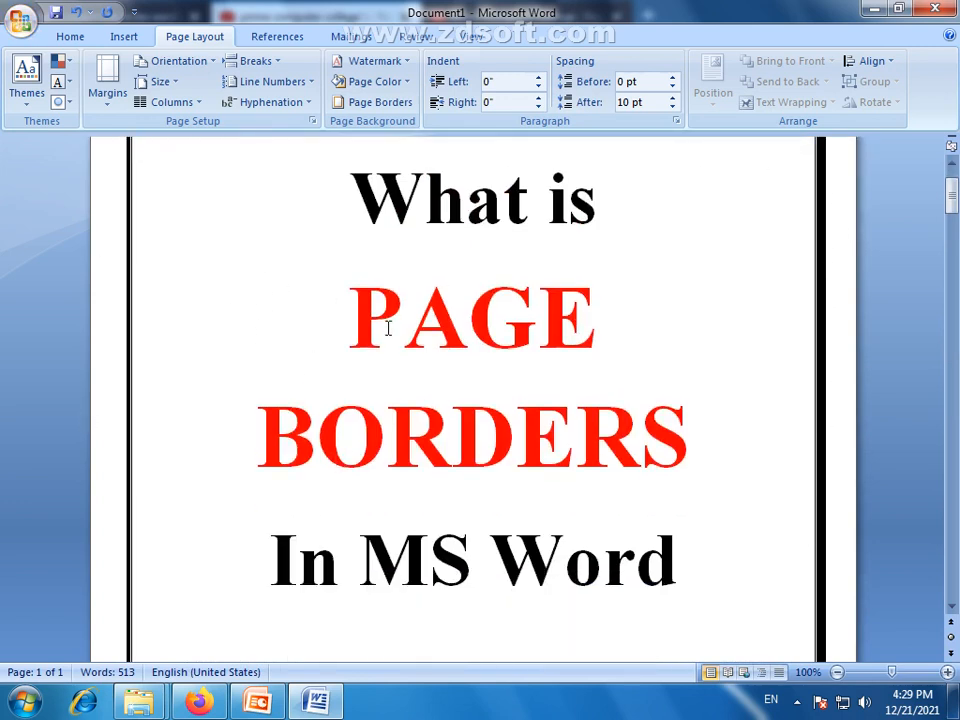
scroll(388, 330, "up", 2)
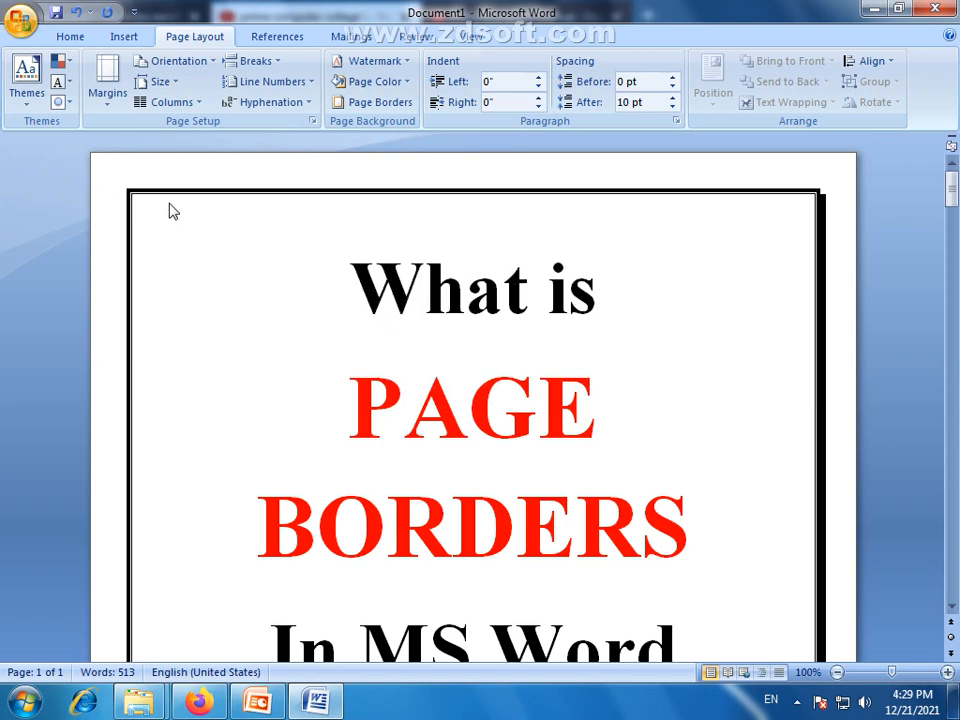
scroll(644, 490, "down", 1)
left_click_drag(686, 500, 376, 380)
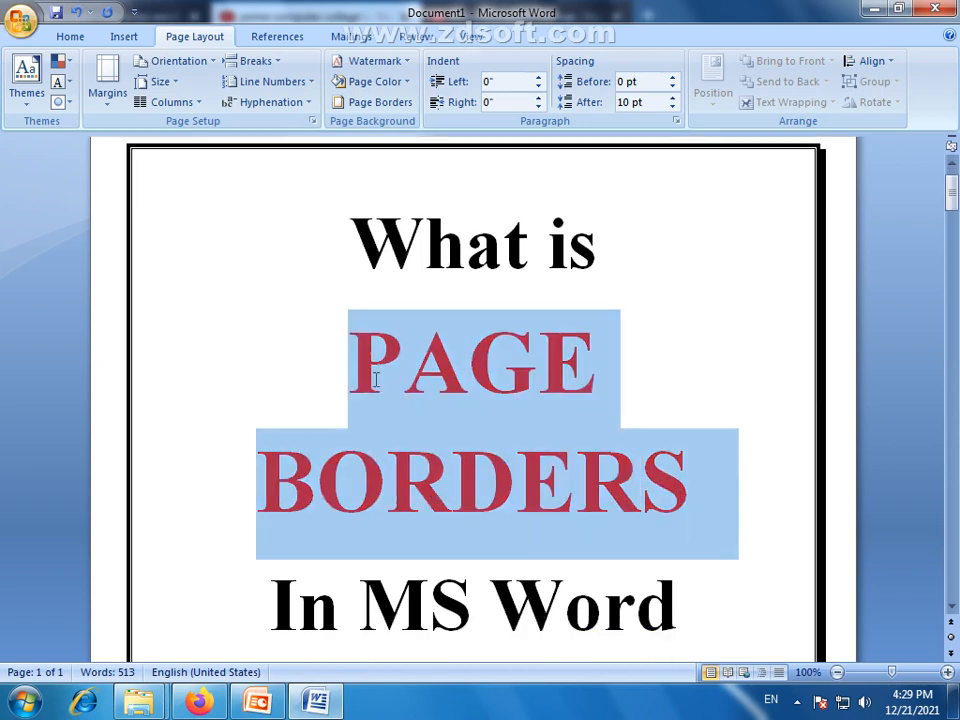
left_click(392, 445)
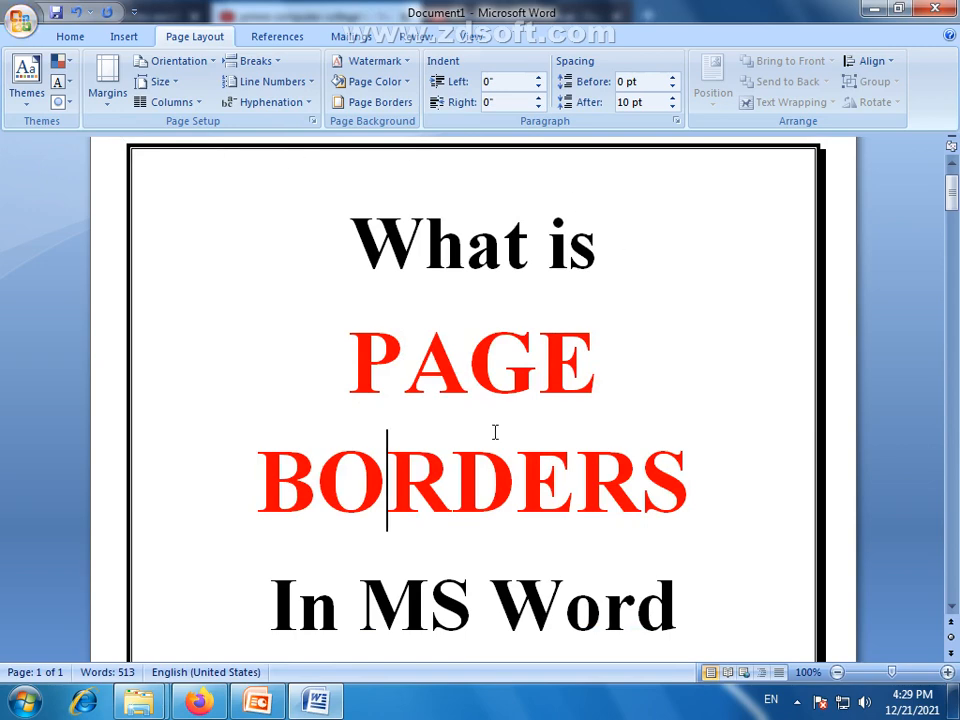
scroll(494, 432, "up", 1)
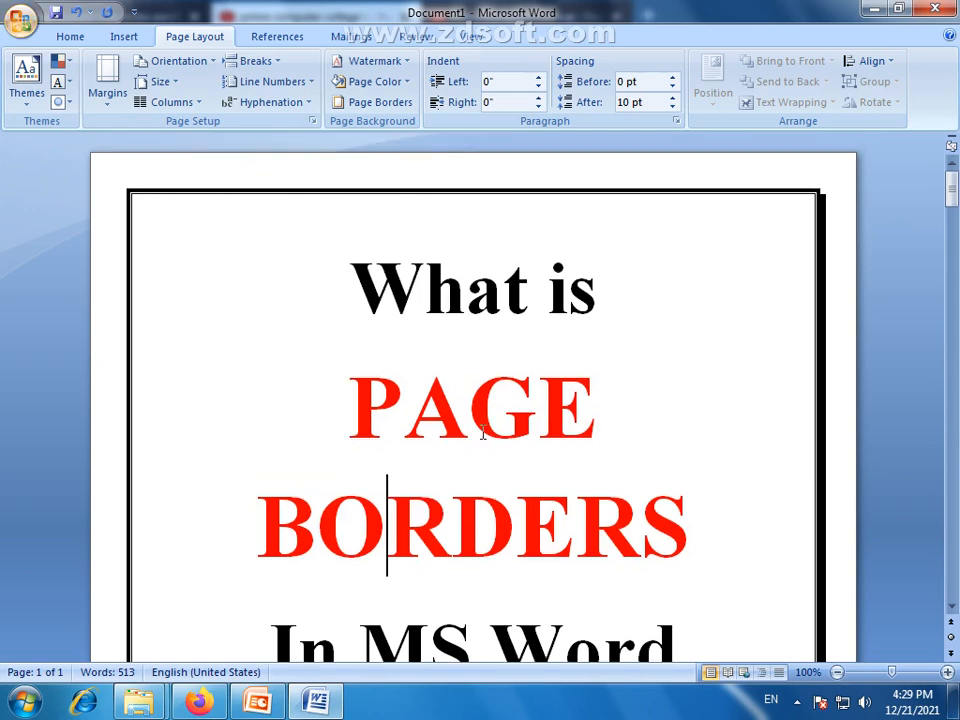
Change the page border color to the standard red for the whole document.
left_click(386, 103)
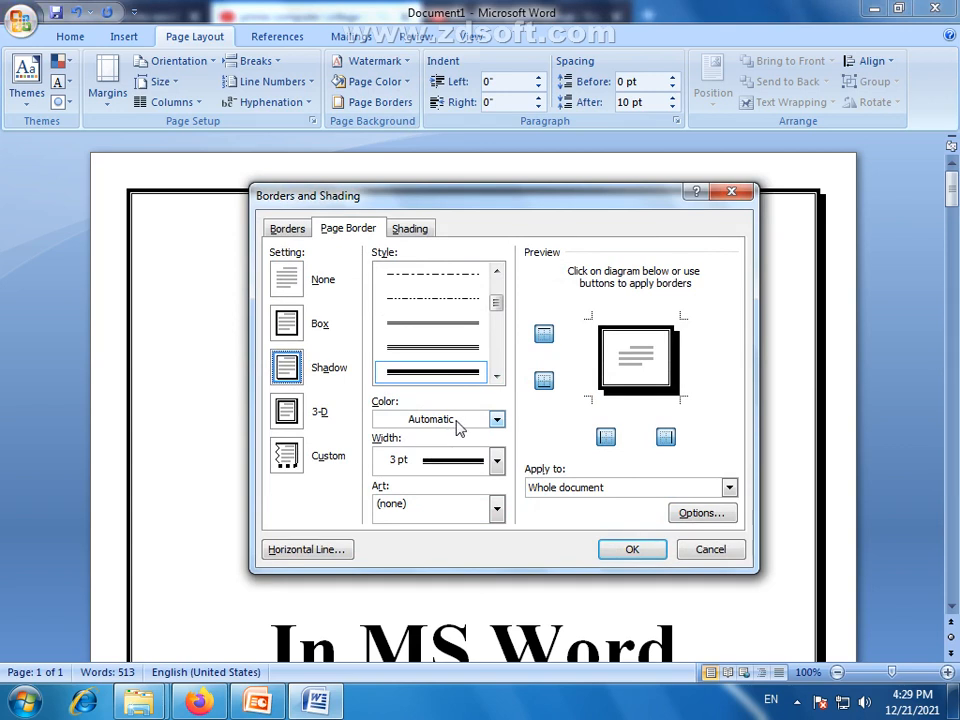
left_click(497, 421)
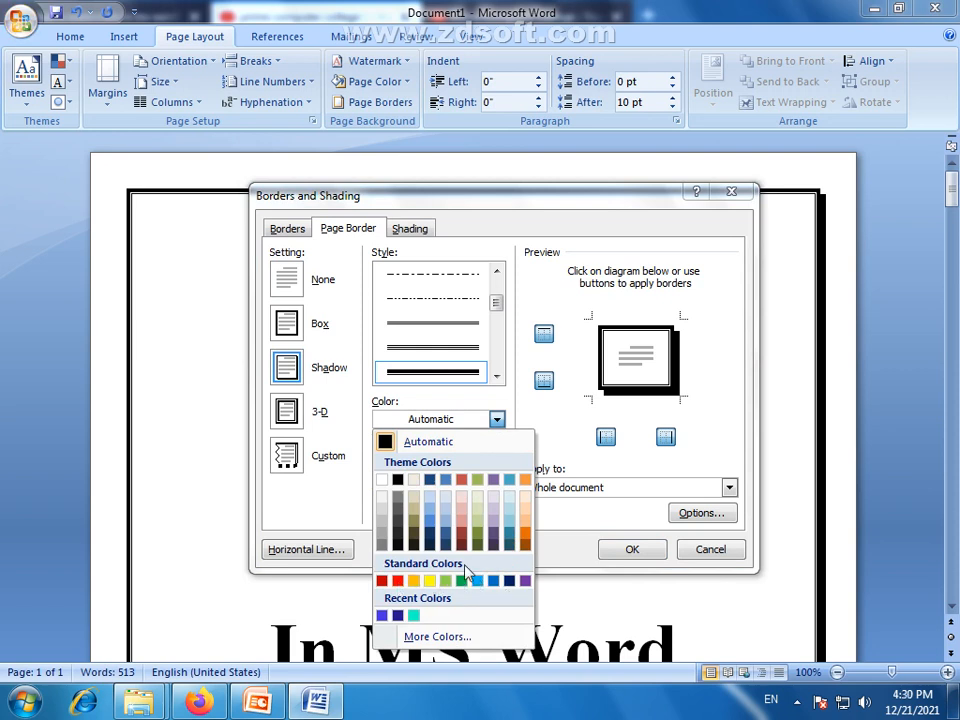
left_click(398, 582)
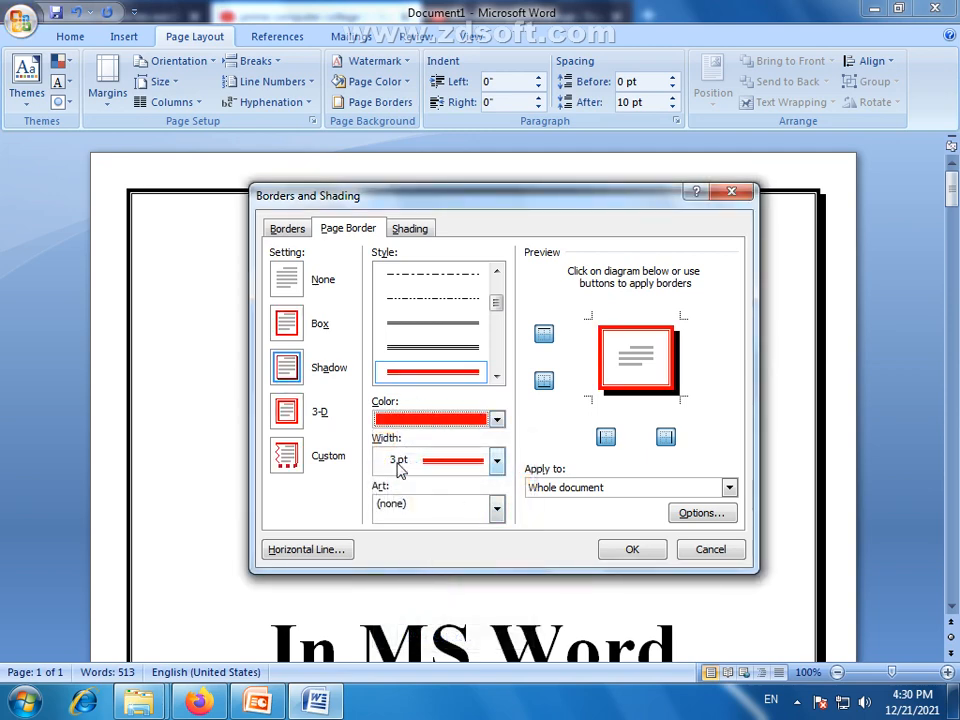
left_click(630, 550)
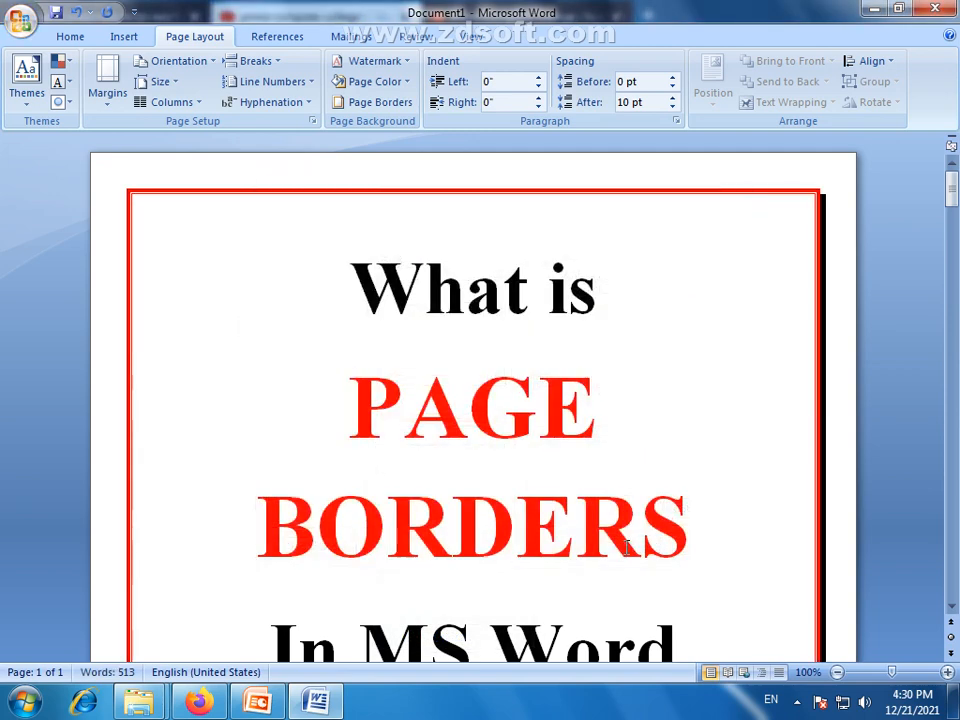
scroll(518, 450, "down", 2)
scroll(831, 197, "up", 2)
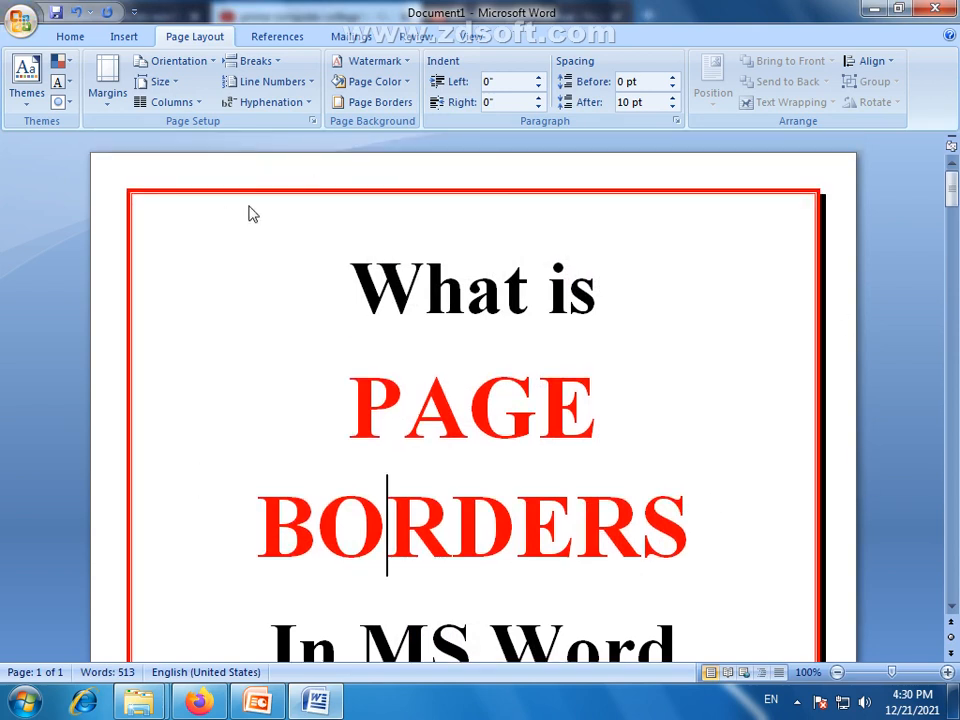
Open the available line widths for the red page border.
left_click(399, 110)
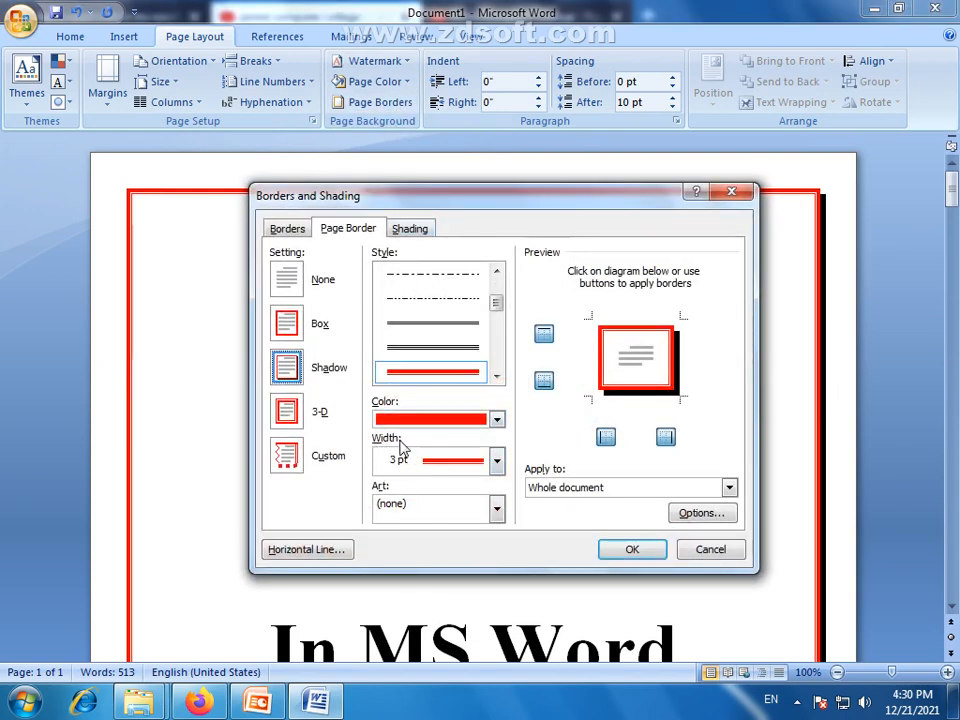
left_click(496, 459)
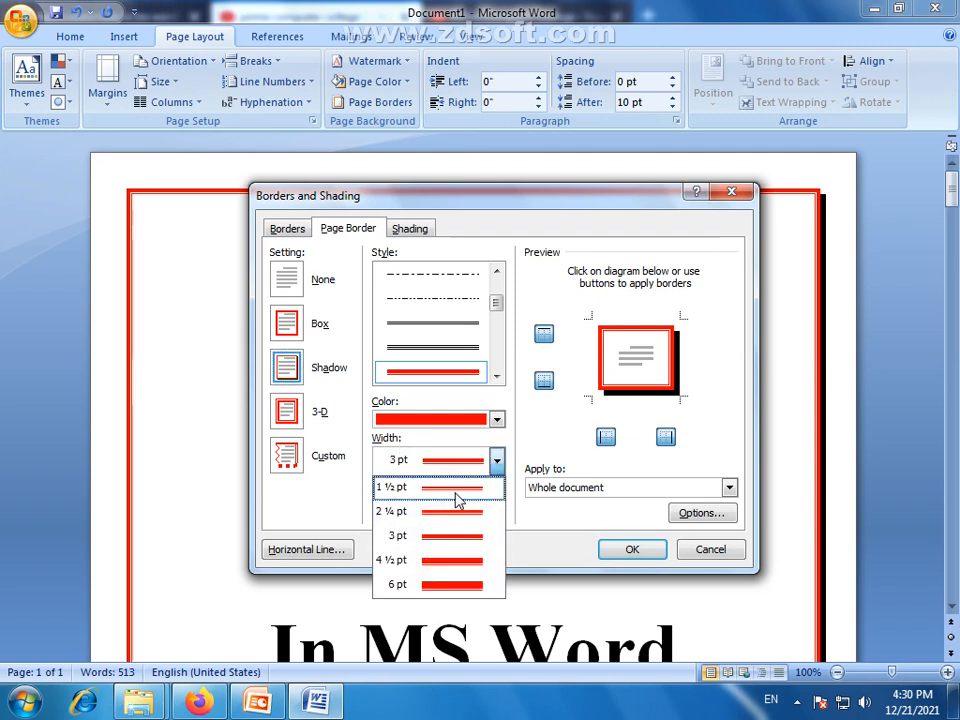
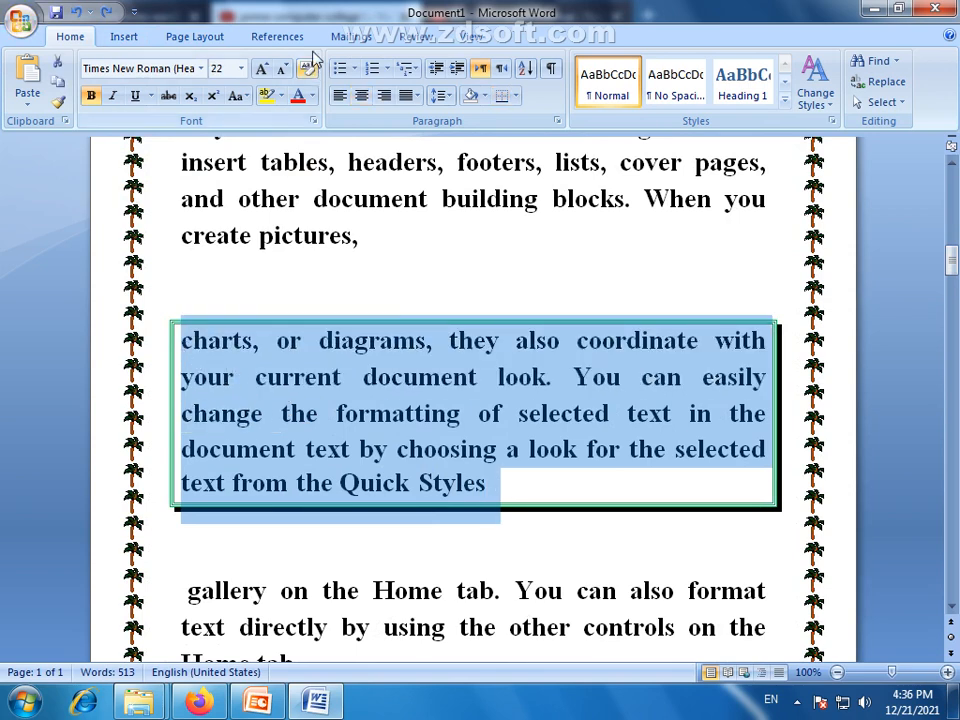
Shade the selected bordered paragraph starting "charts, or diagrams" with a standard yellow fill.
left_click(200, 38)
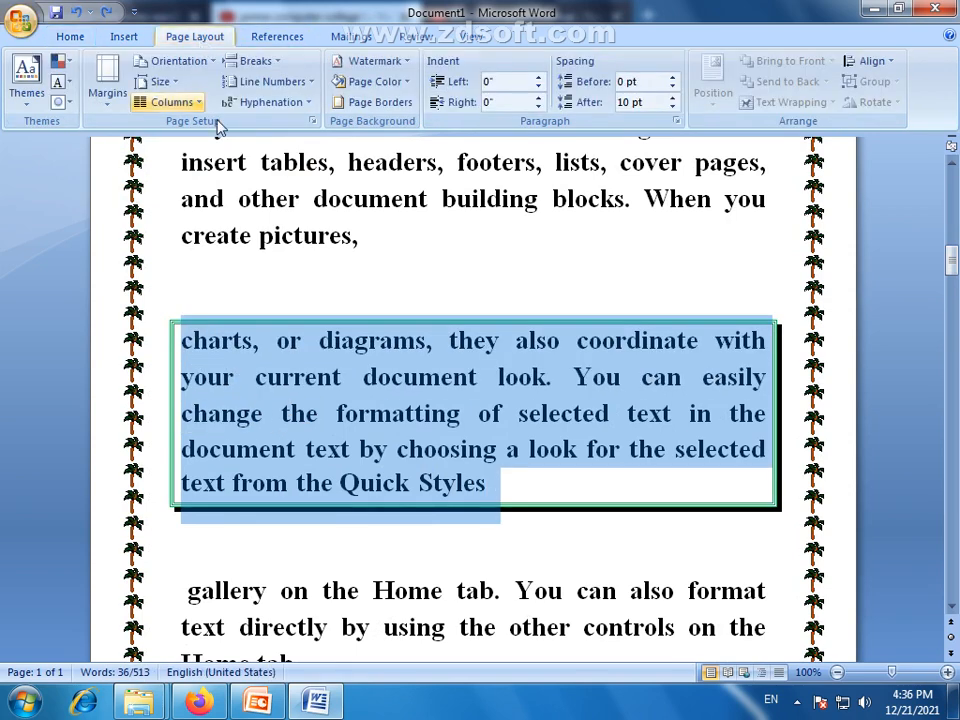
left_click(376, 102)
left_click(410, 232)
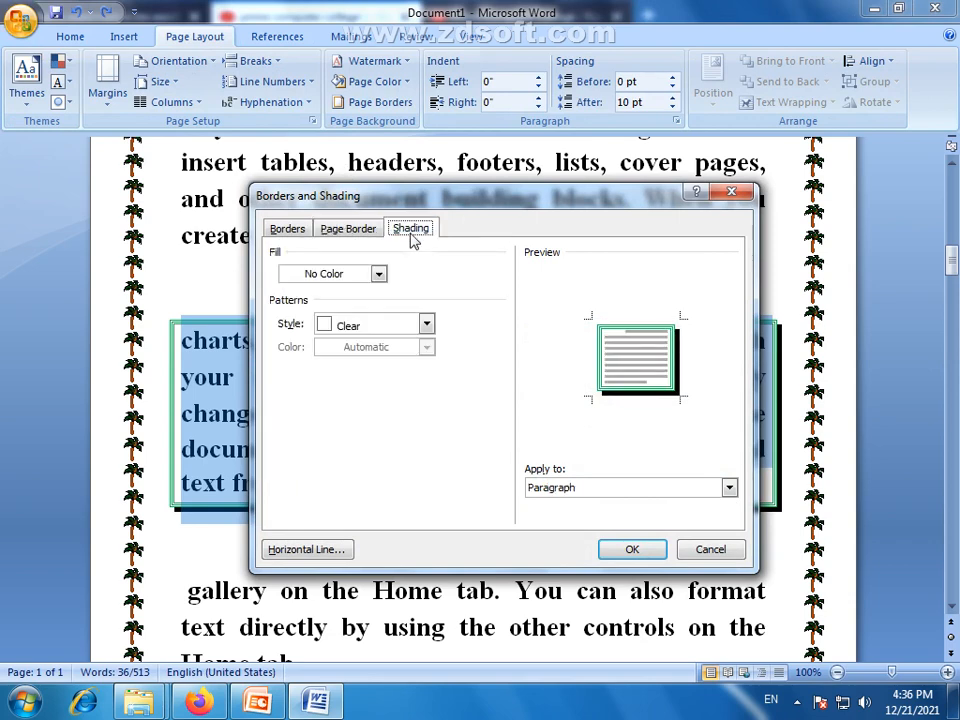
left_click(379, 274)
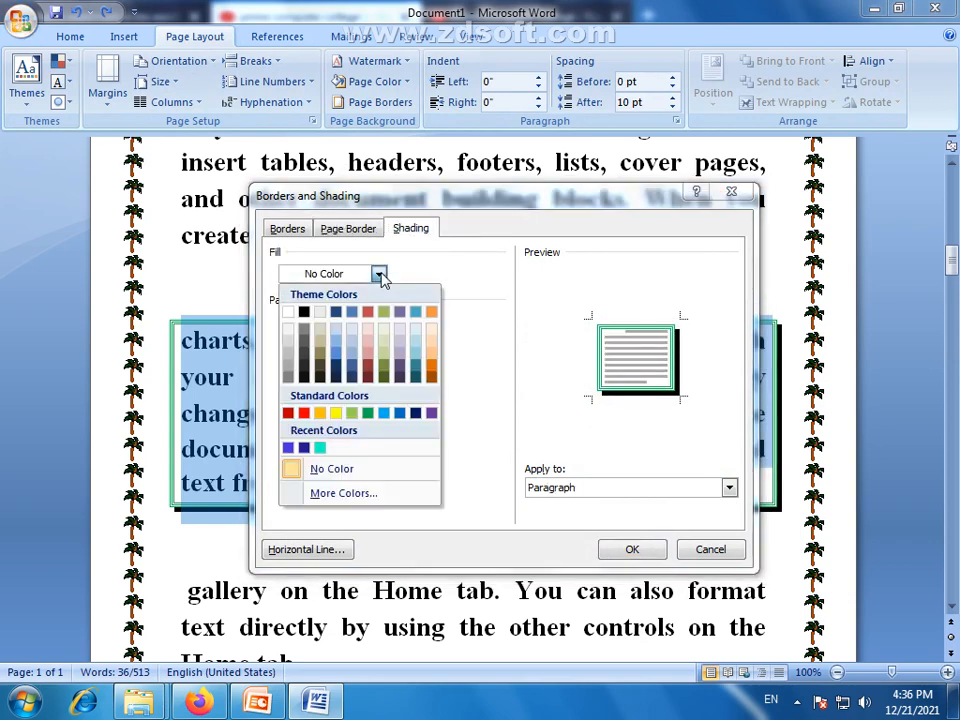
left_click(336, 414)
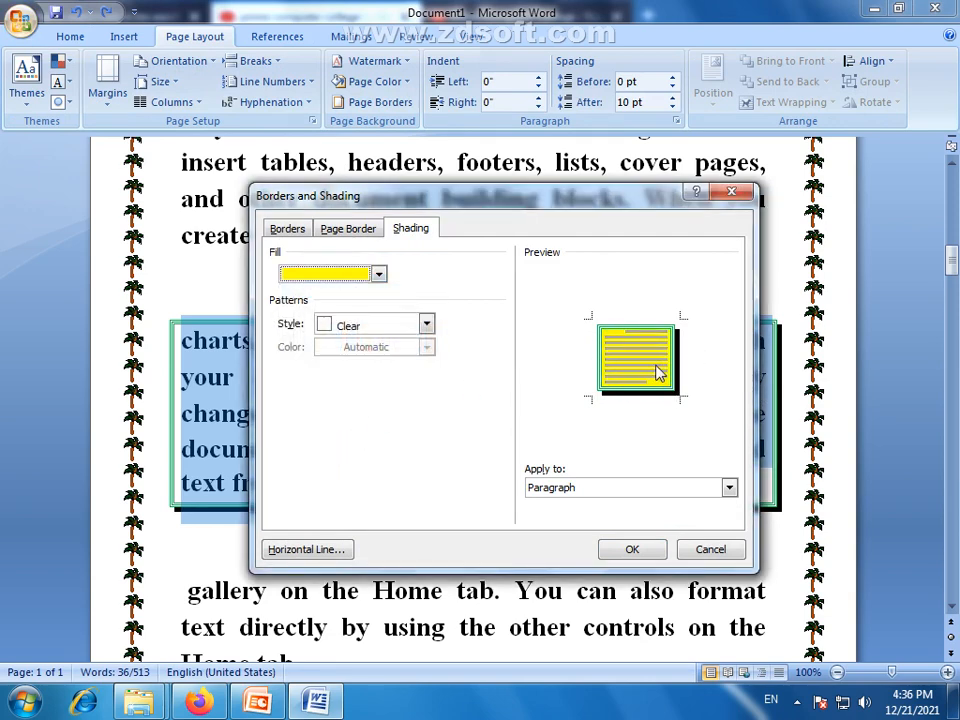
left_click(632, 549)
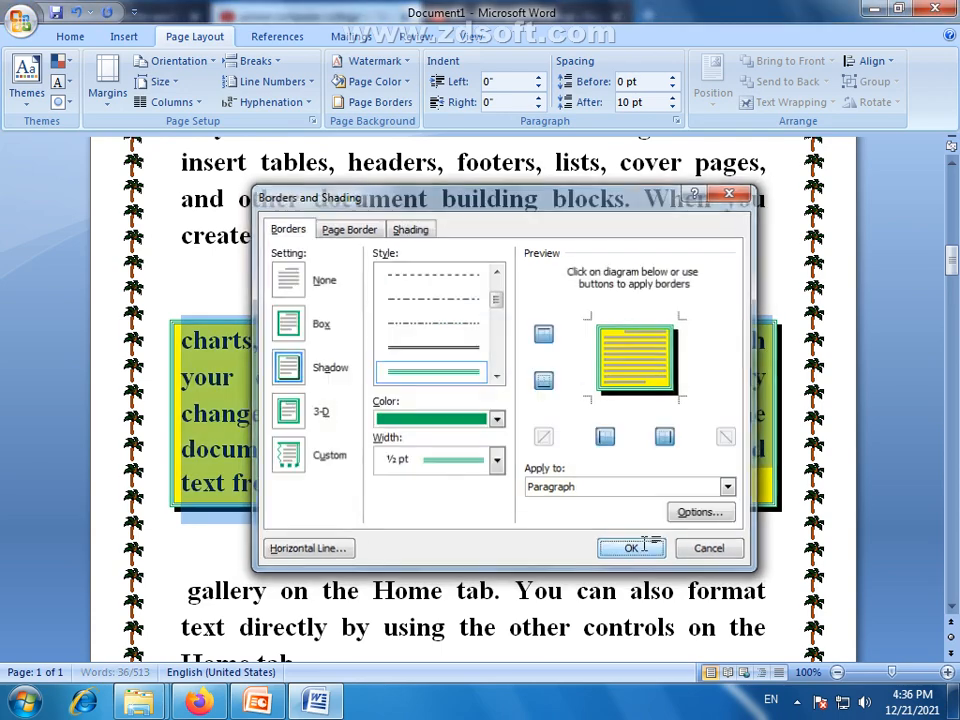
left_click(614, 452)
mouse_move(953, 262)
left_mouse_down()
mouse_move(955, 287)
mouse_move(956, 262)
mouse_move(956, 270)
left_mouse_up()
left_click(505, 456)
Apply a 20% shading pattern to only the text "You can use these galleries to" in the first sample paragraph.
scroll(550, 250, "up", 3)
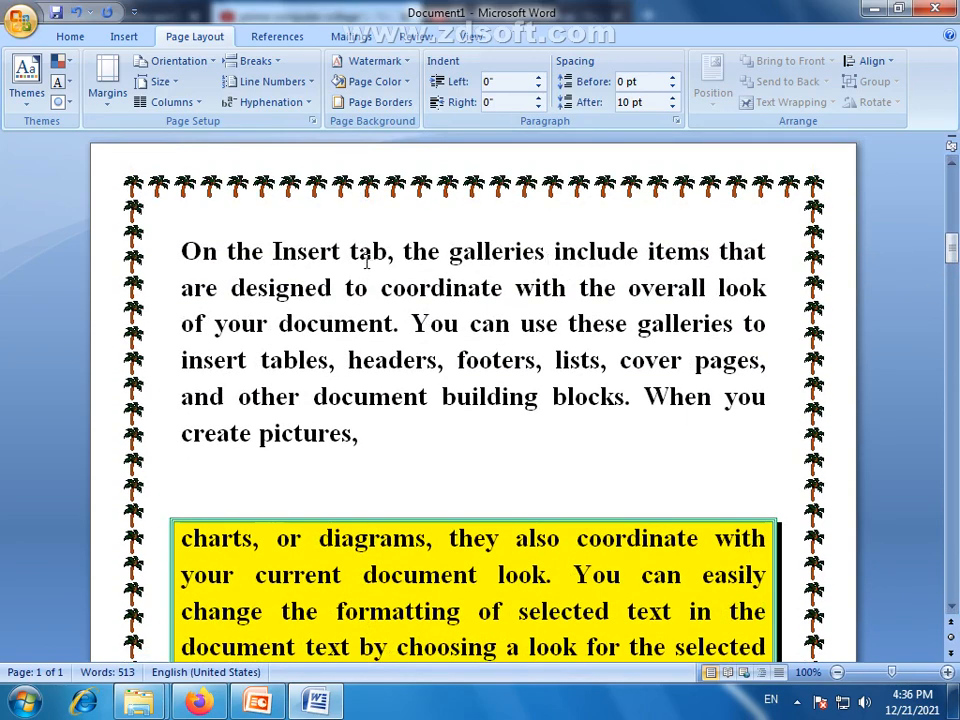
left_click_drag(411, 323, 766, 323)
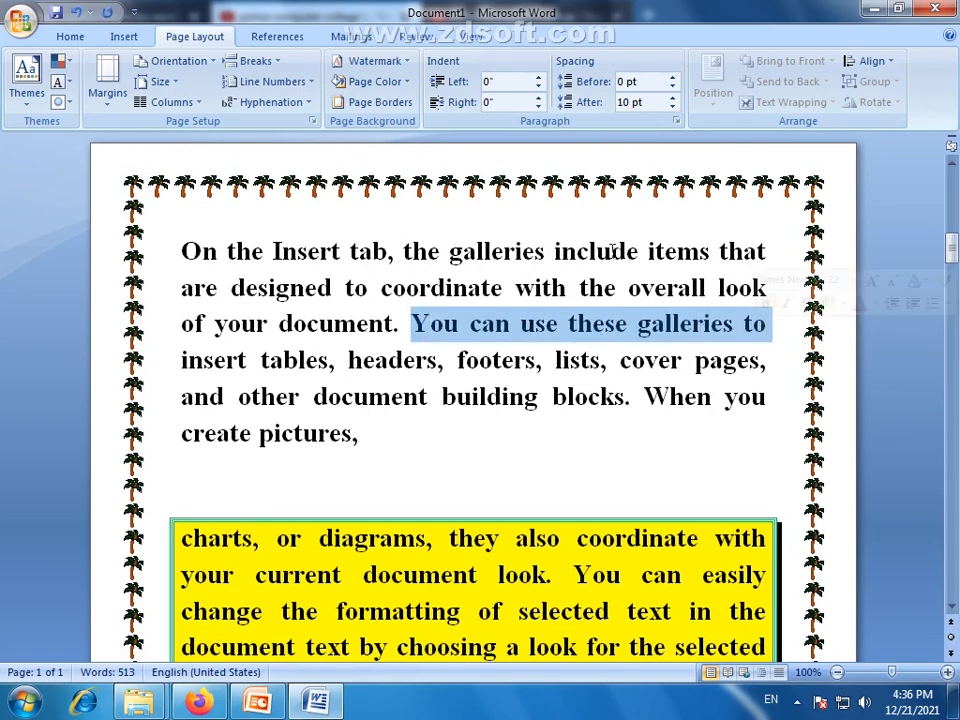
left_click(394, 102)
left_click(416, 228)
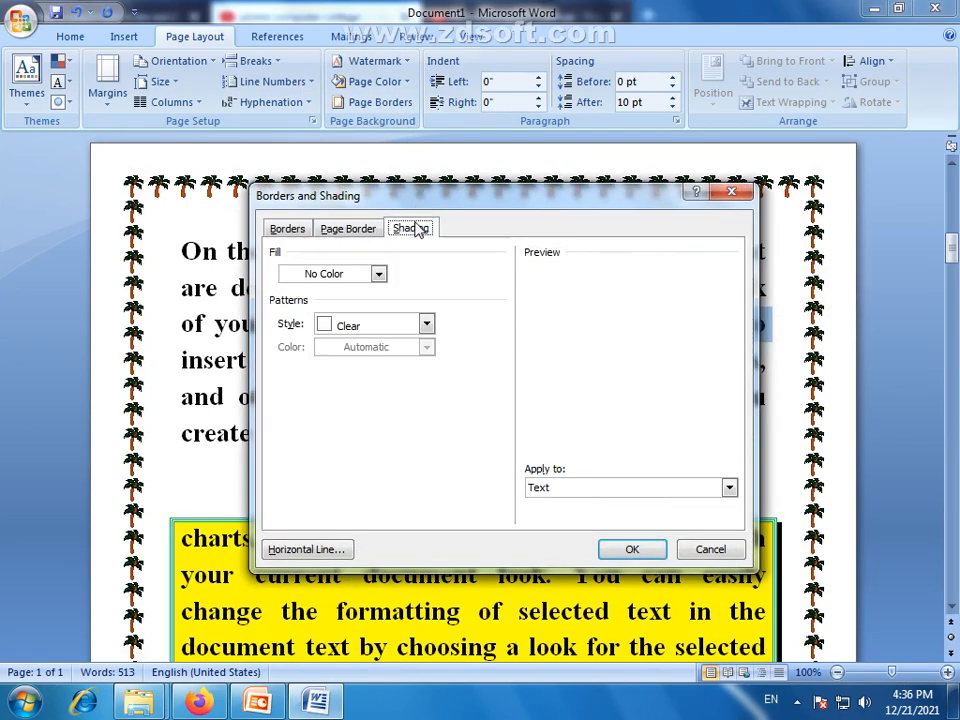
left_click(426, 323)
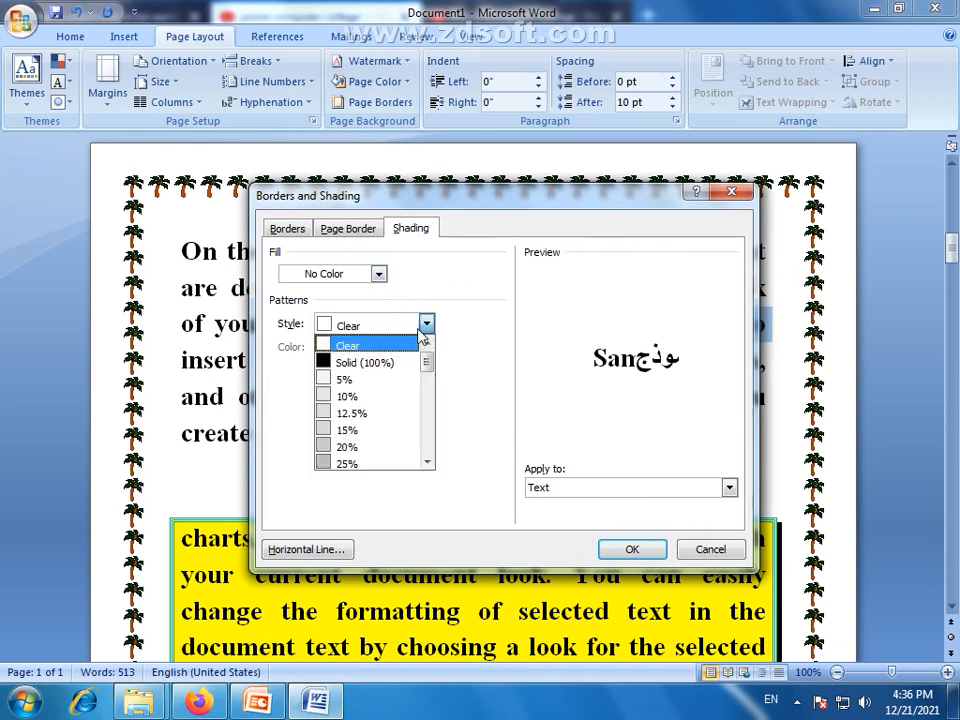
left_click(343, 446)
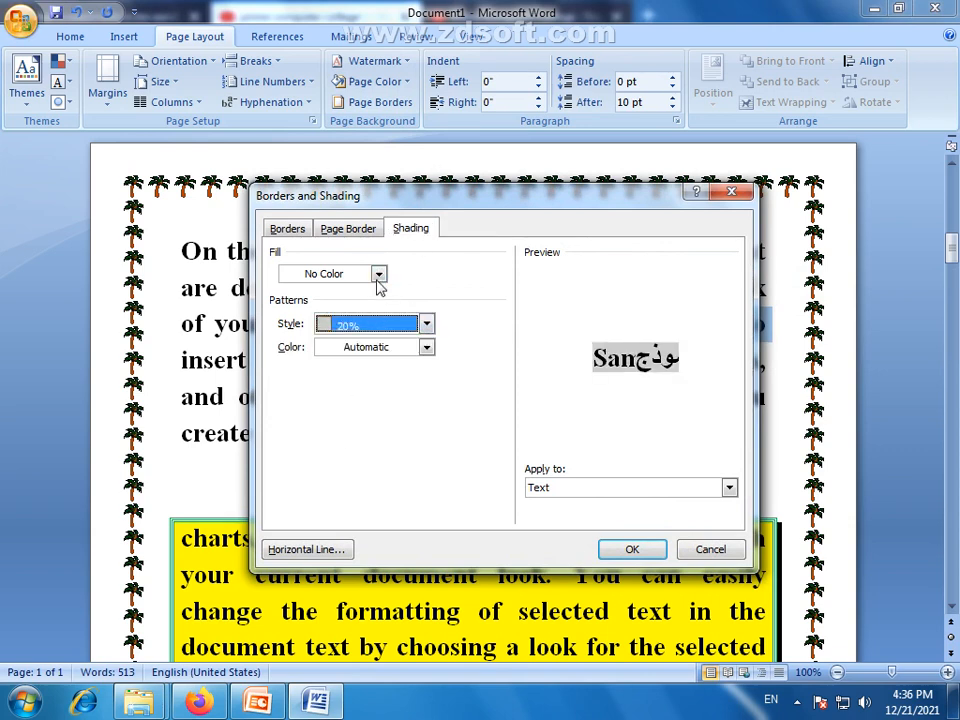
left_click(632, 549)
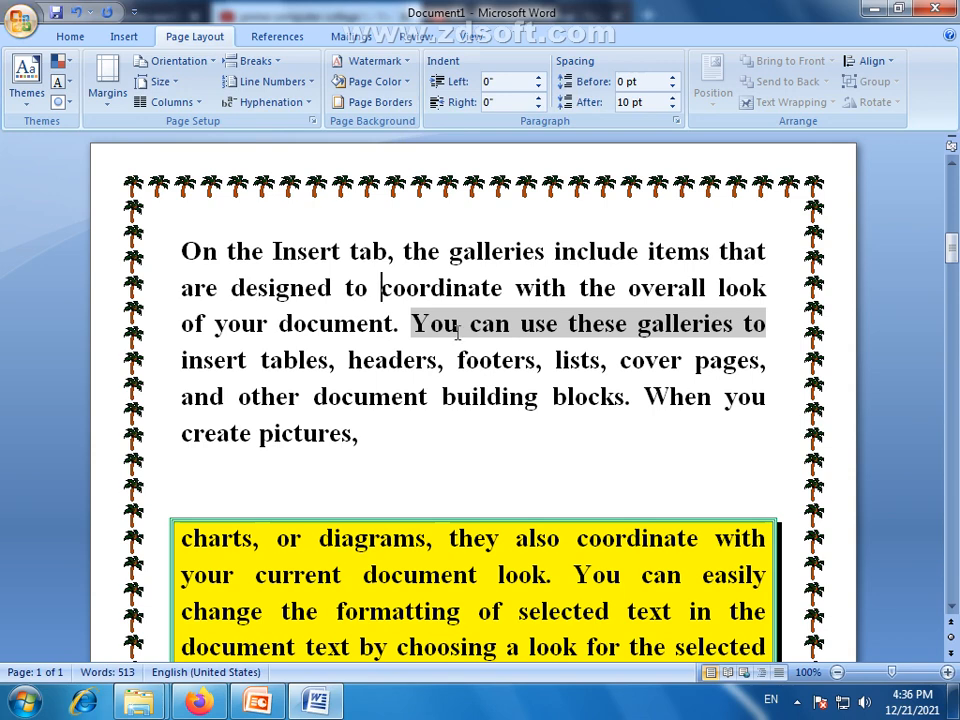
scroll(458, 333, "up", 20)
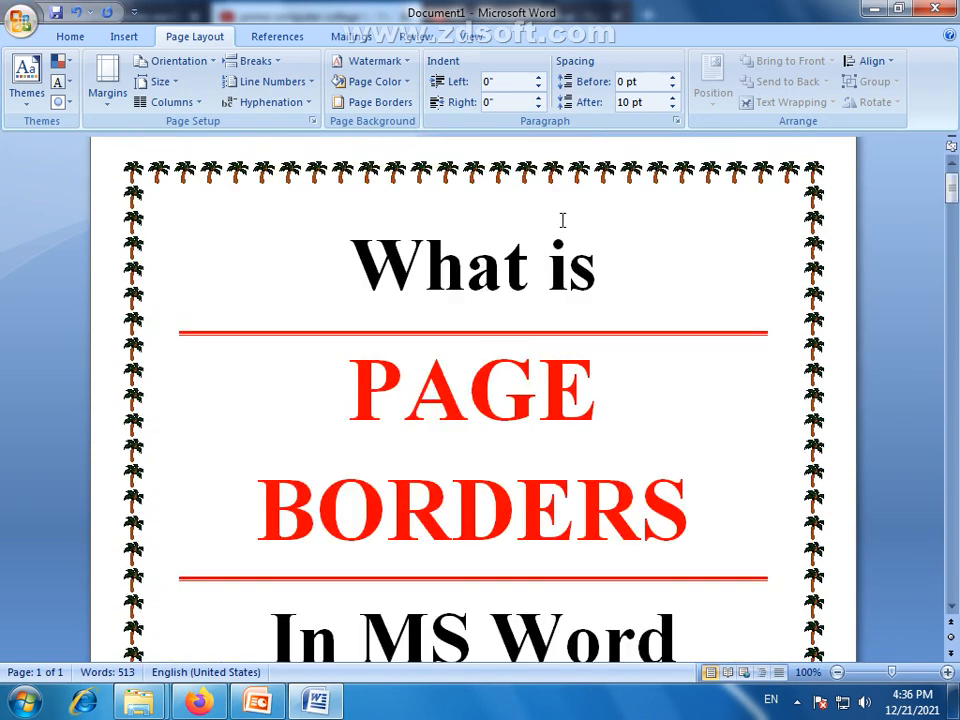
Insert an empty paragraph after the paragraph ending "with the overall look of your document.".
left_click(398, 102)
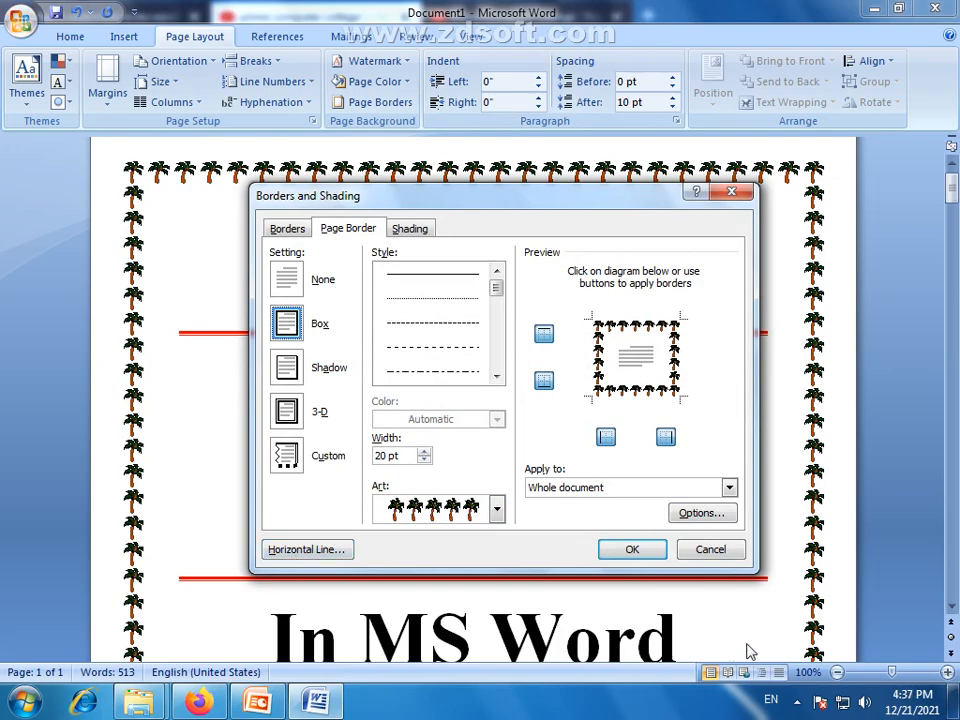
left_click(692, 553)
scroll(611, 510, "down", 3)
scroll(611, 510, "down", 20)
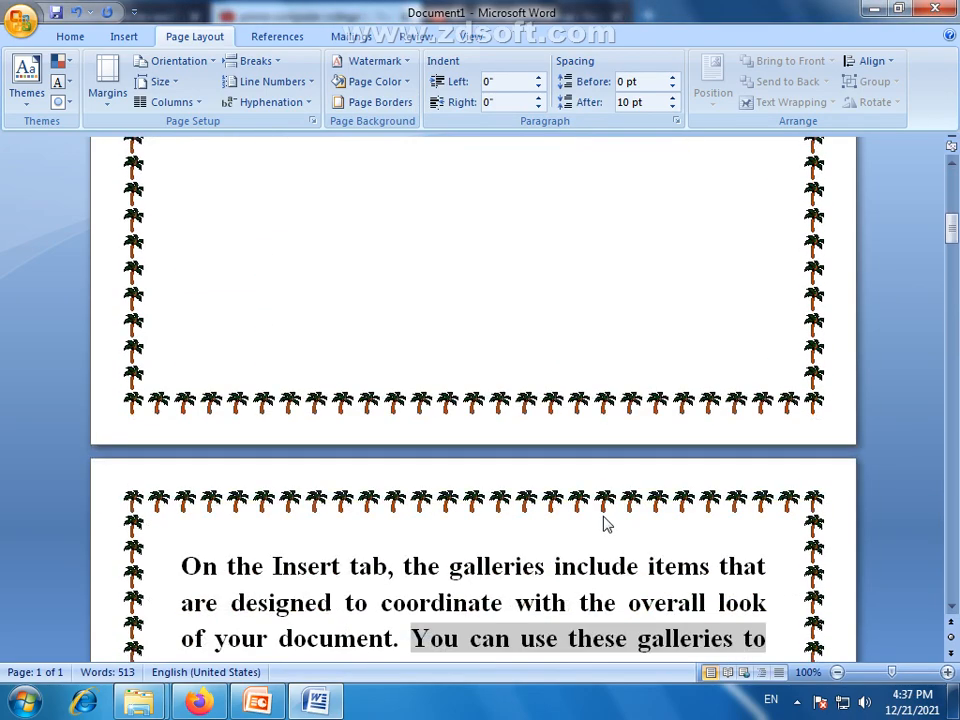
scroll(604, 520, "down", 8)
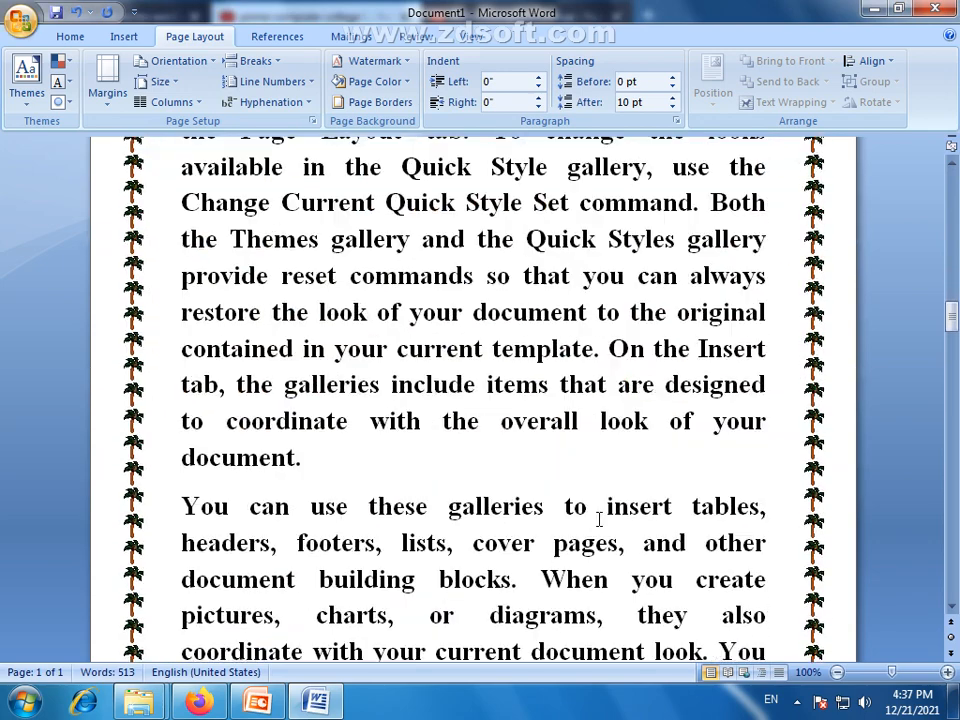
left_click(316, 467)
key("Return")
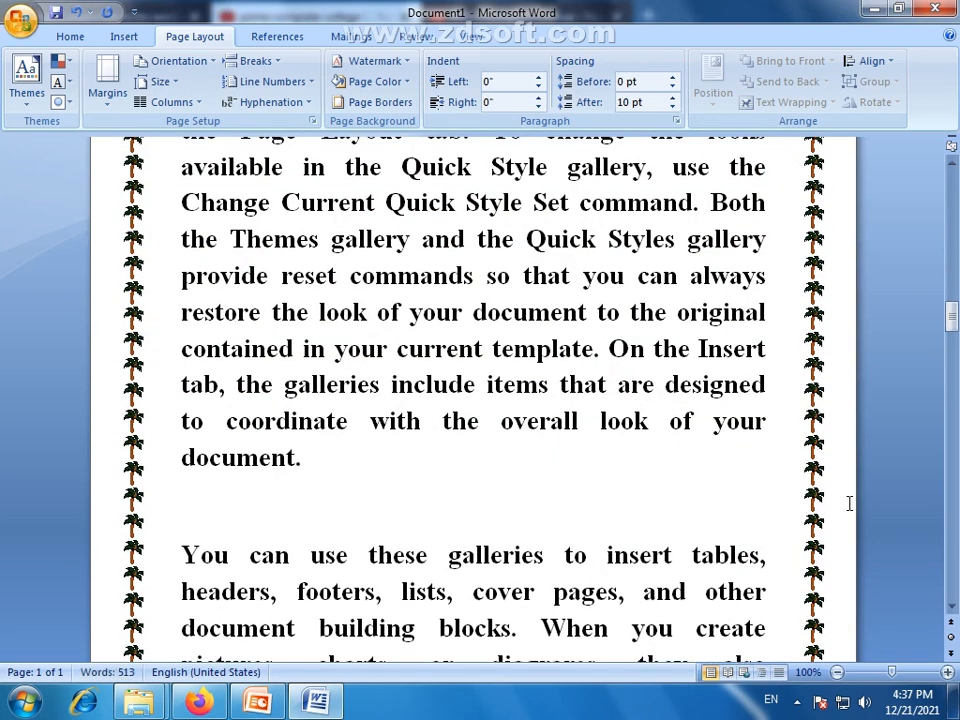
left_click(373, 467)
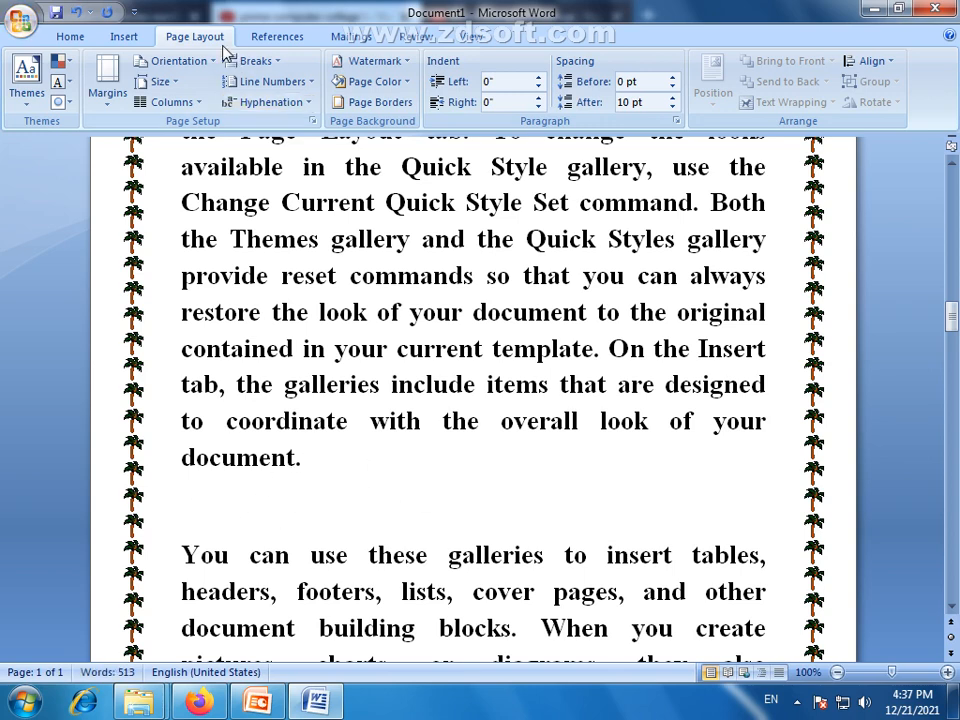
Draw a straight horizontal line about 6.46" long in the gap above "You can use these galleries" and delete it.
left_click(124, 36)
left_click(257, 115)
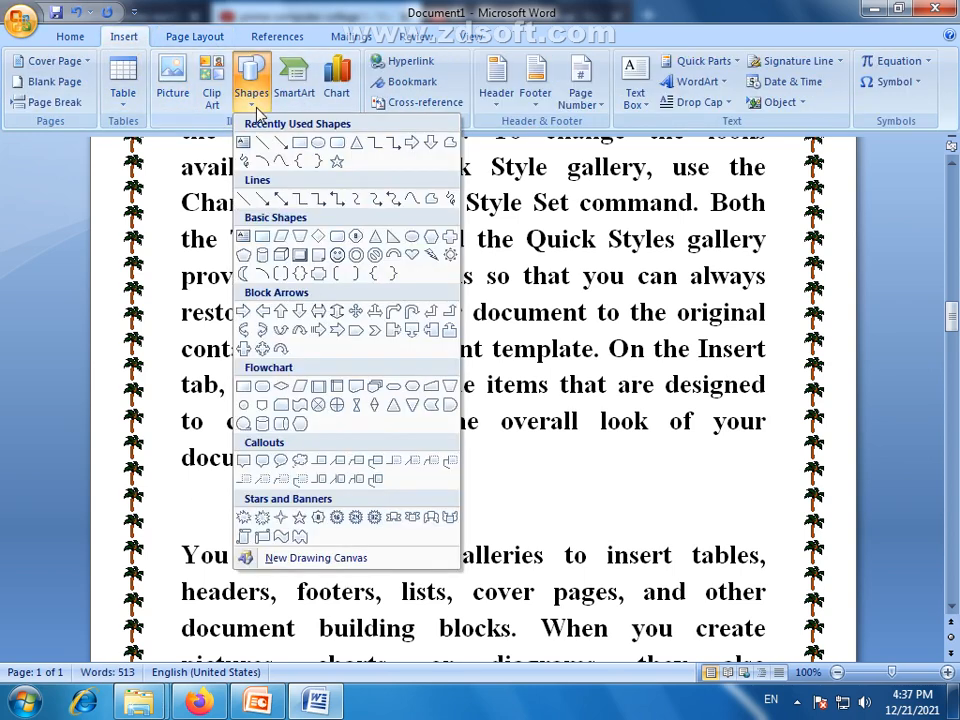
left_click(264, 145)
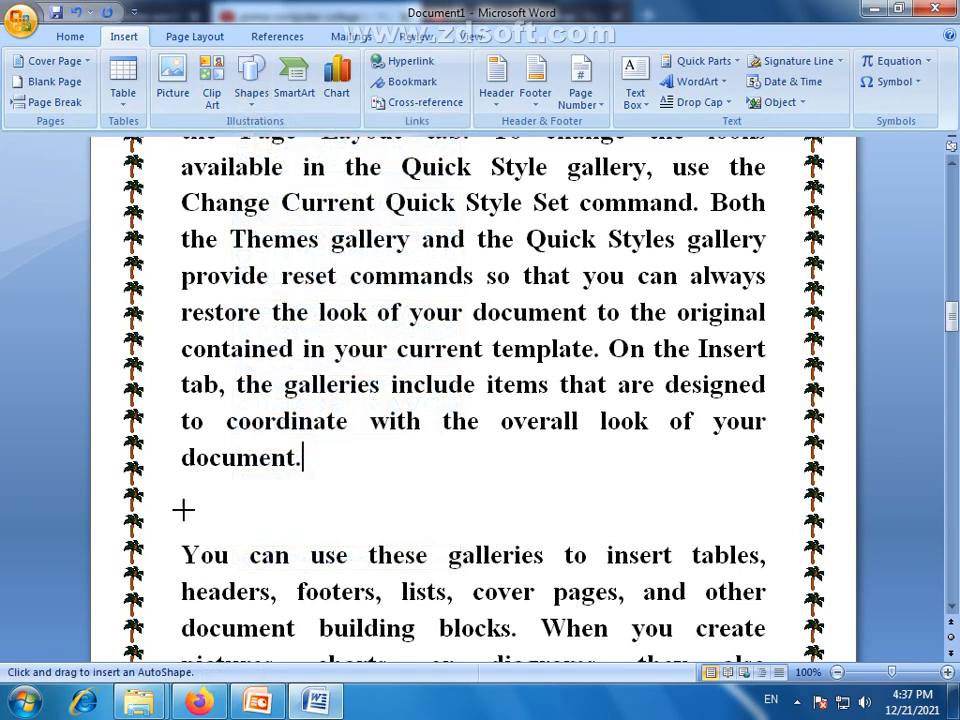
left_click_drag(183, 502, 764, 502)
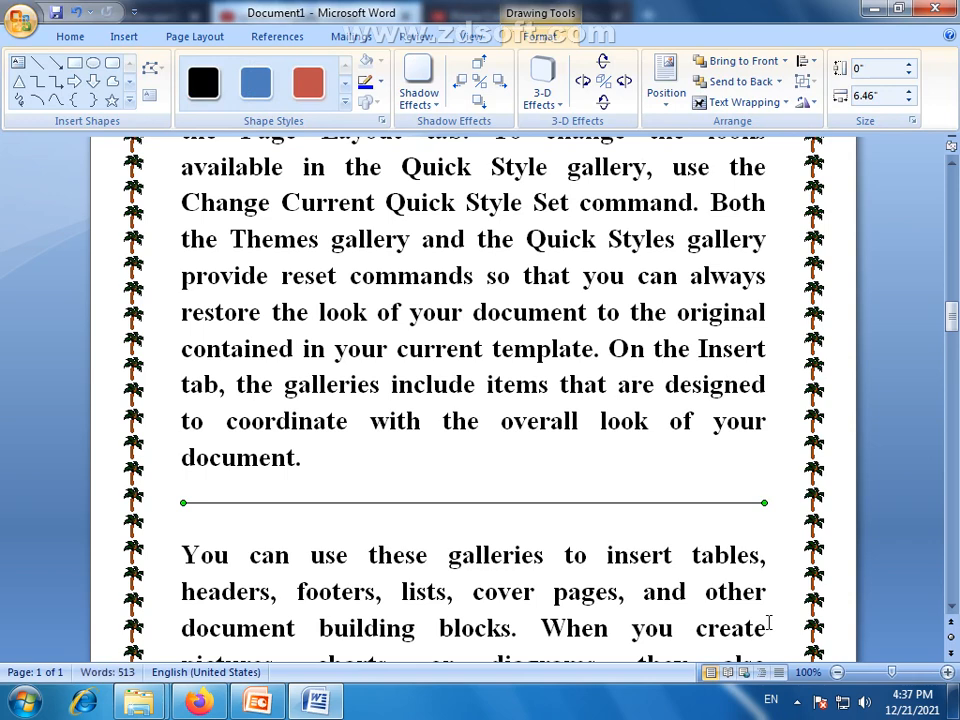
key("Delete")
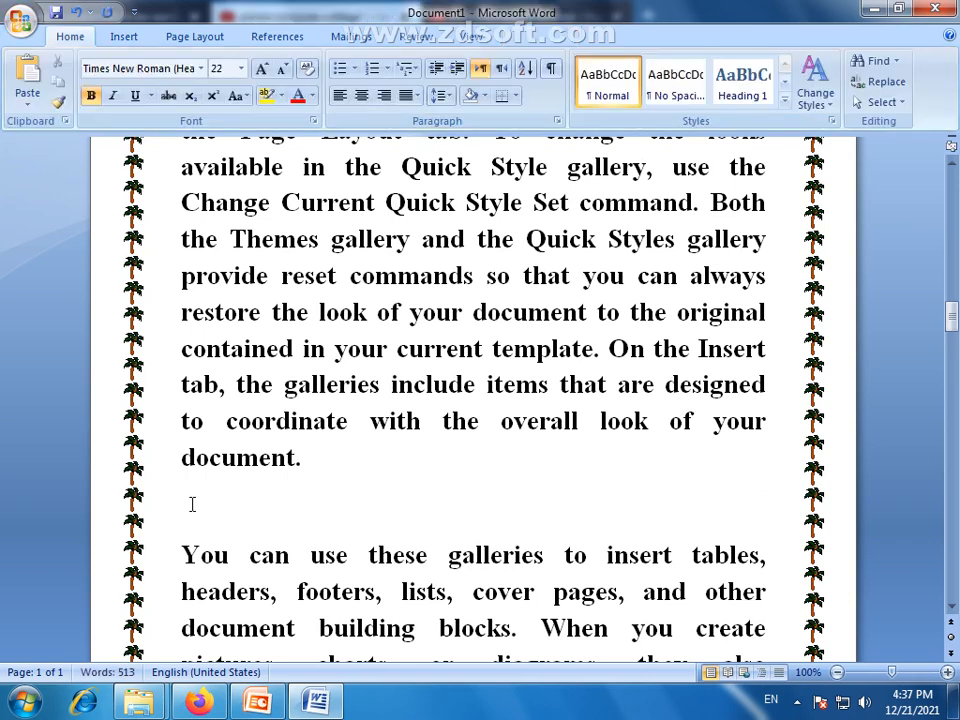
Open the gallery of decorative horizontal lines from the page border settings.
left_click(218, 36)
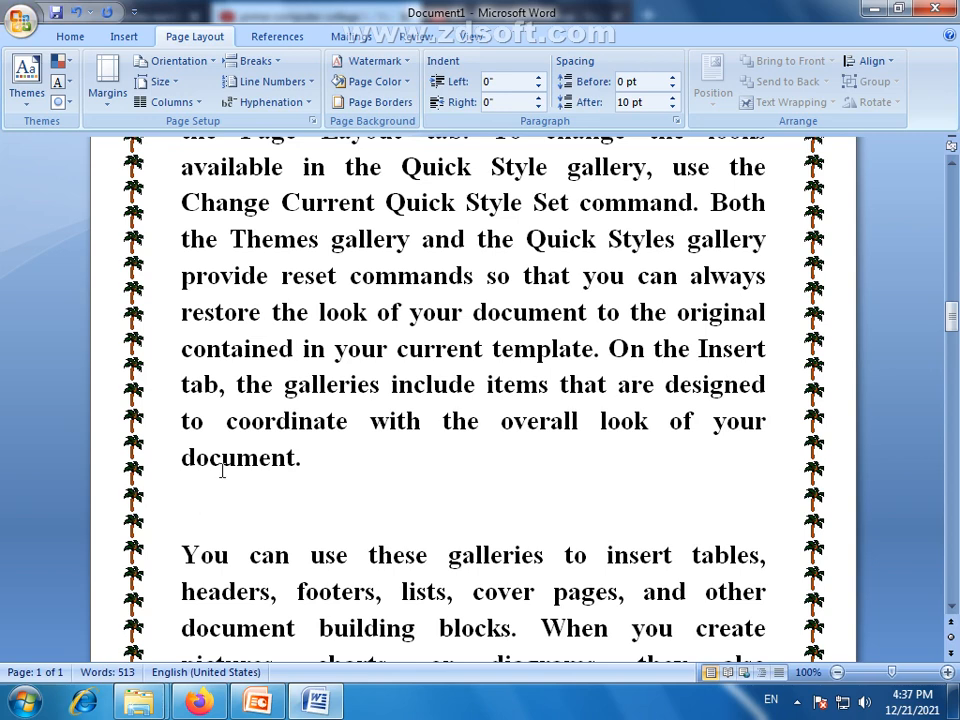
left_click(398, 104)
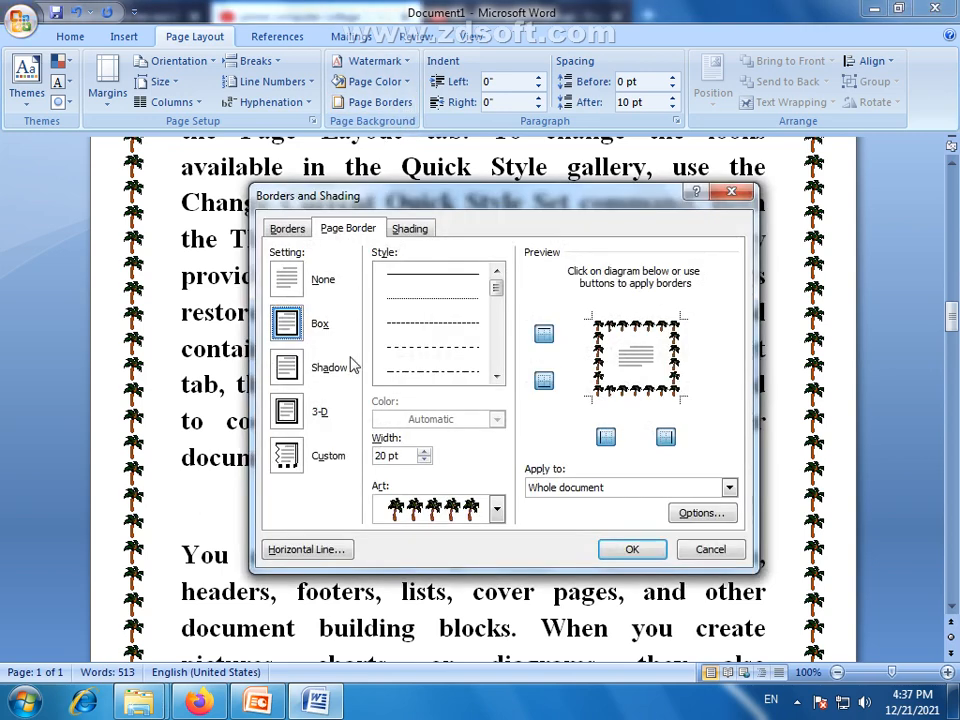
left_click(308, 551)
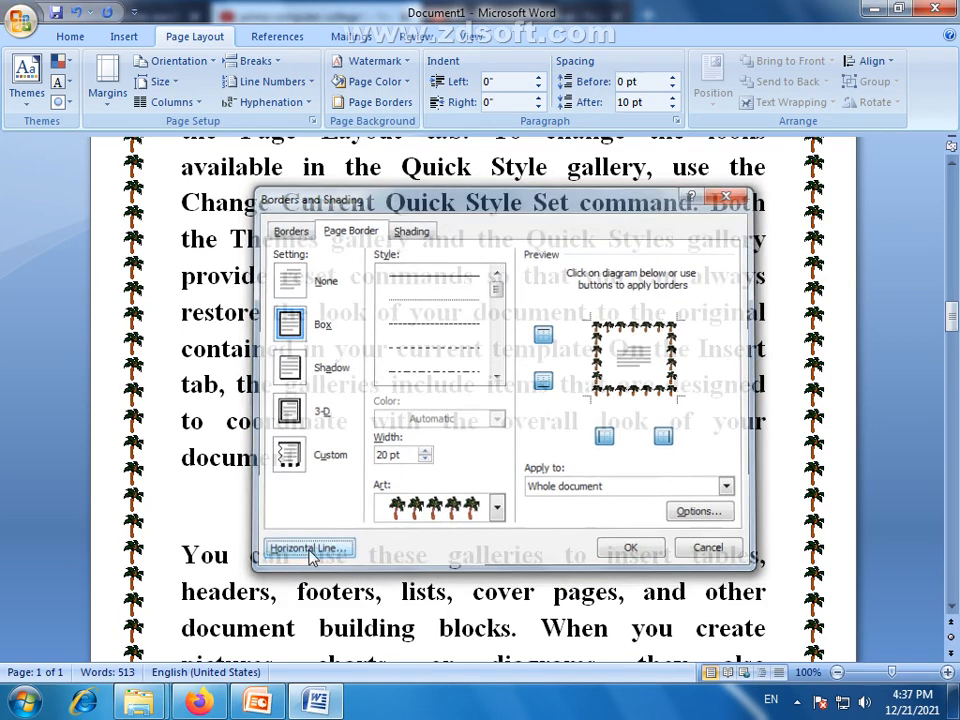
left_click_drag(490, 160, 472, 172)
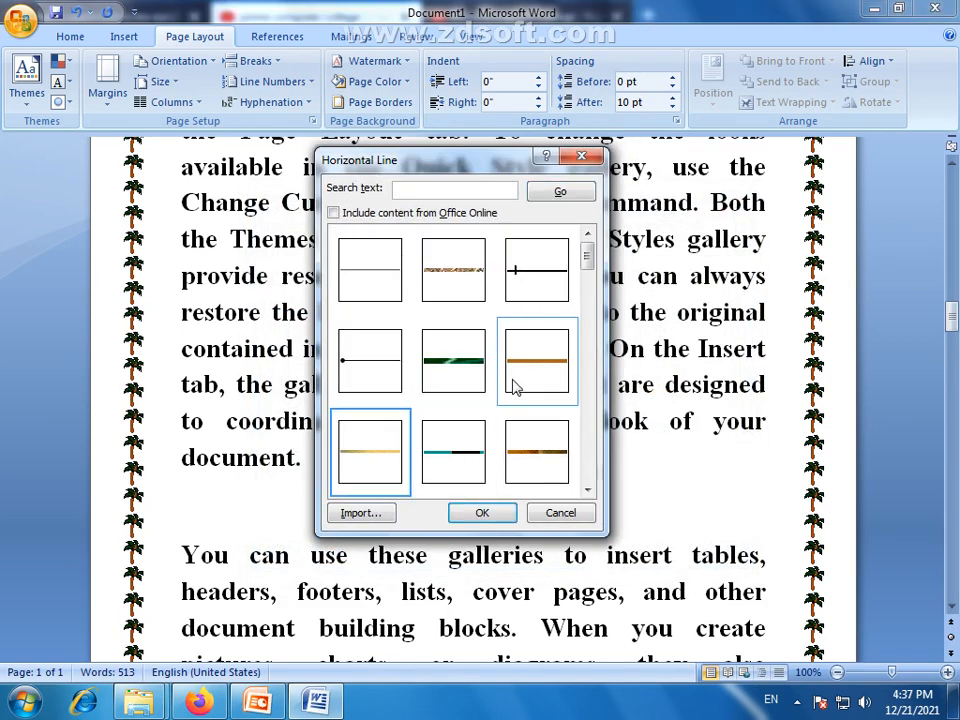
Browse the horizontal line designs and insert the thin grey finely dotted one into the gap between the two paragraphs.
left_click(588, 489)
left_click(588, 489)
left_click(588, 489)
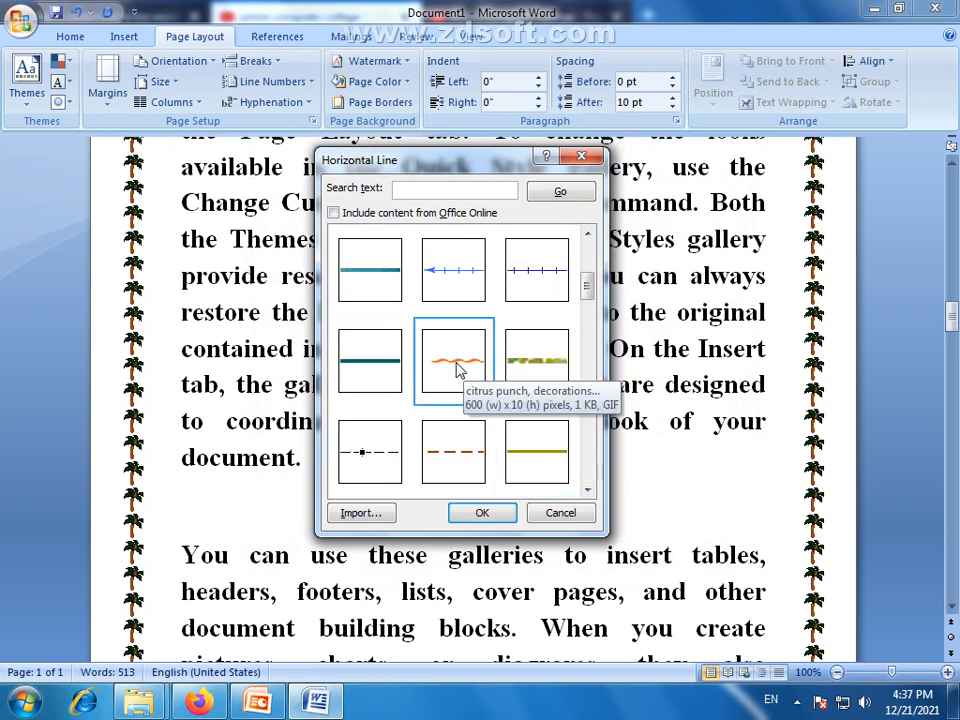
left_click(453, 461)
left_click(379, 438)
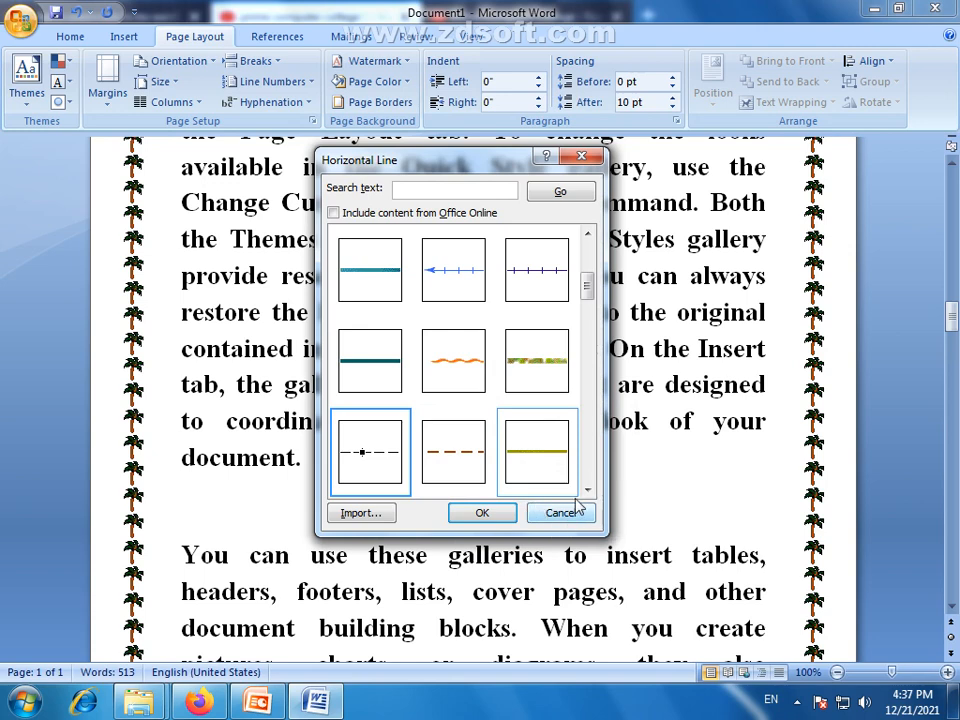
left_click(588, 489)
left_click(587, 490)
left_click(587, 490)
left_click(587, 490)
left_click(588, 492)
left_click(588, 491)
left_click(588, 491)
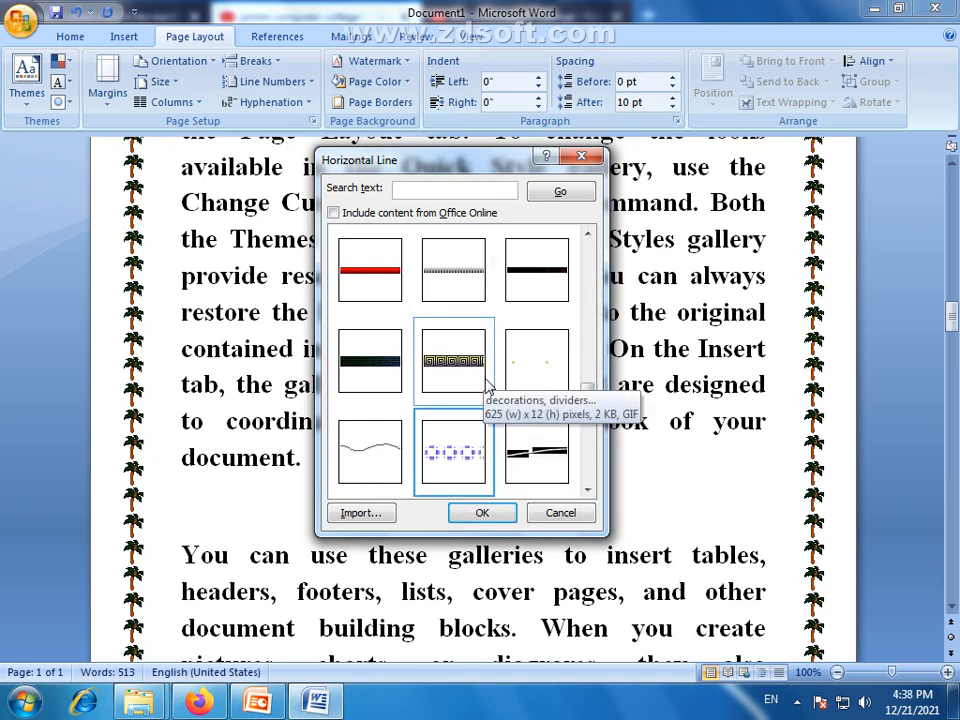
left_click(455, 279)
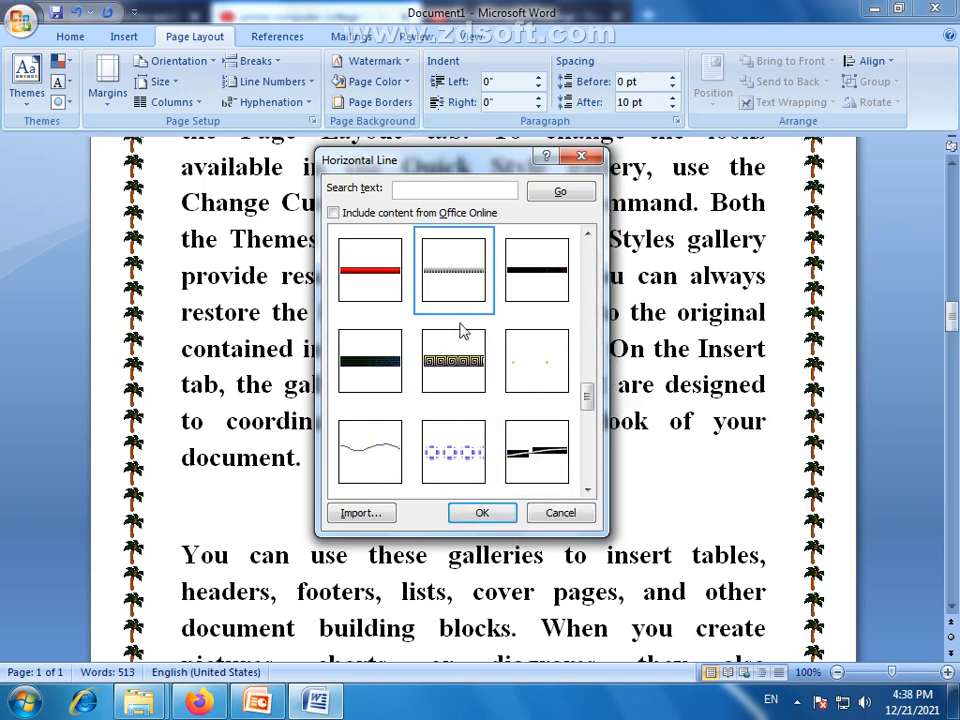
left_click(482, 511)
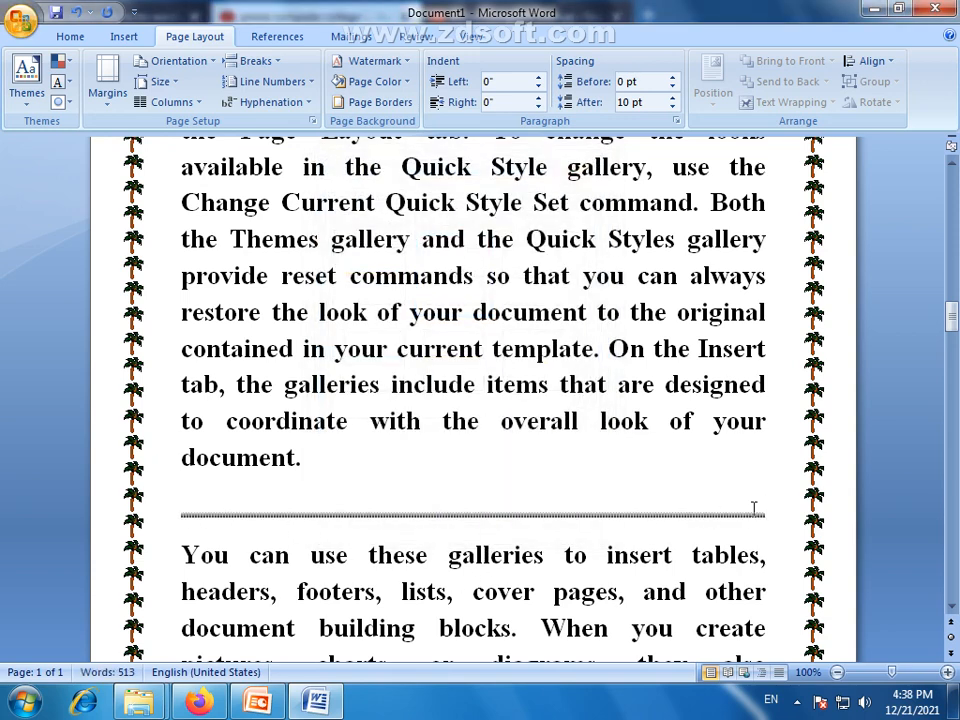
scroll(561, 527, "up", 1)
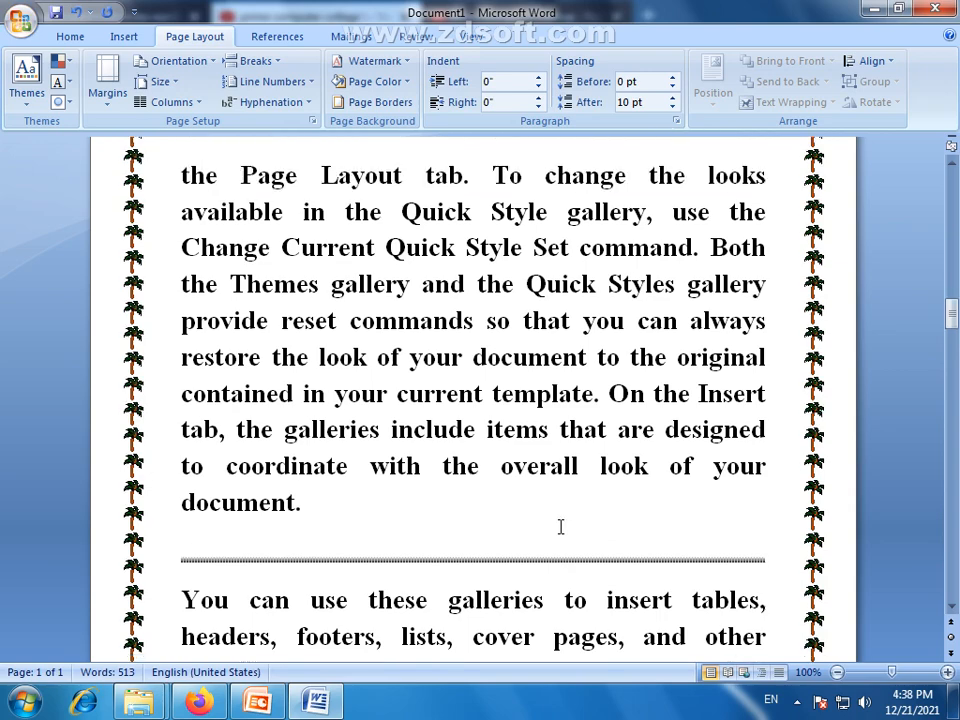
left_click(382, 104)
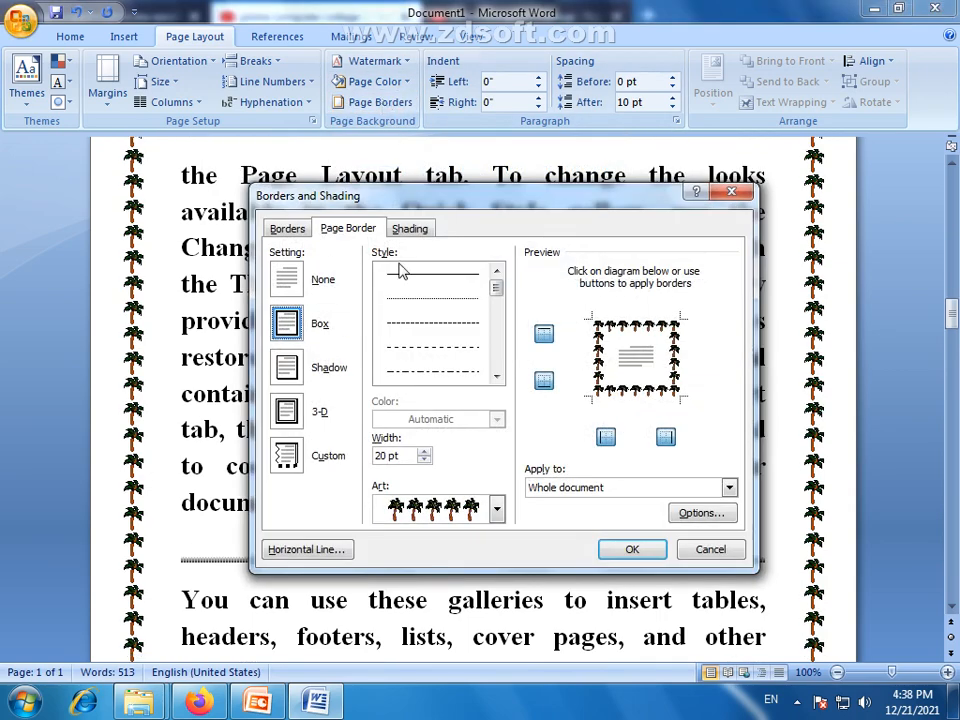
left_click(727, 557)
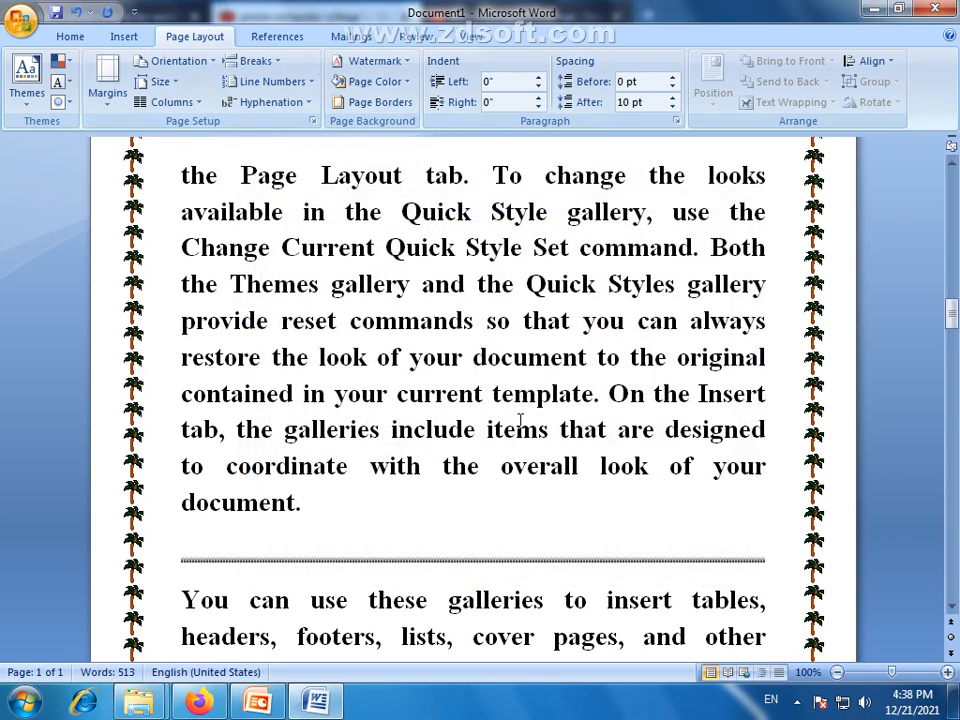
Zoom the document out to 39% to view several pages side by side.
scroll(525, 430, "up", 4)
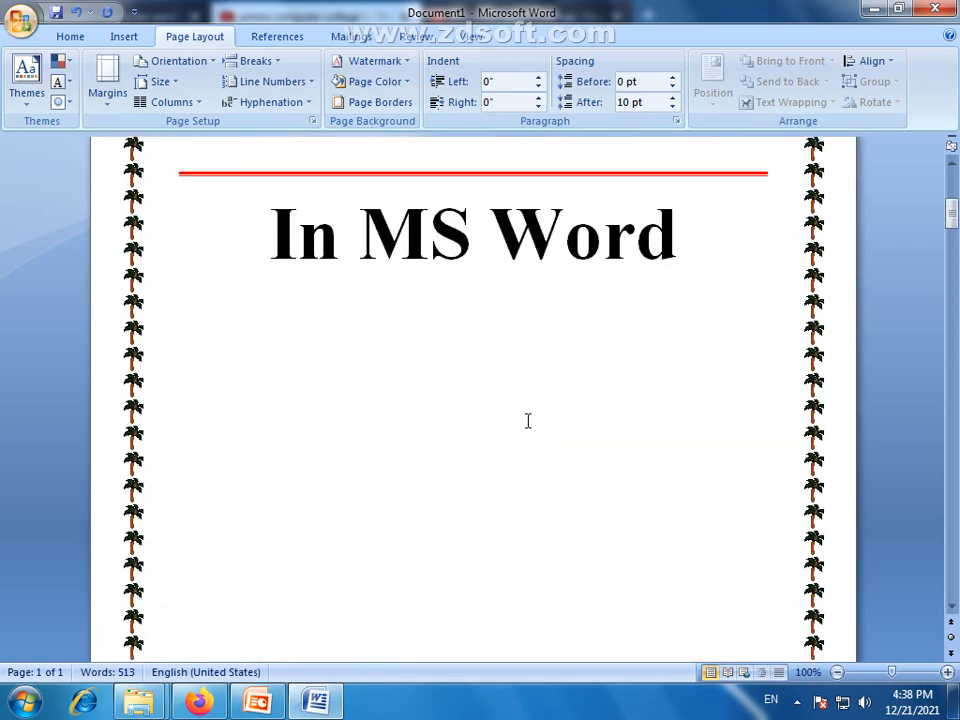
scroll(525, 420, "up", 5)
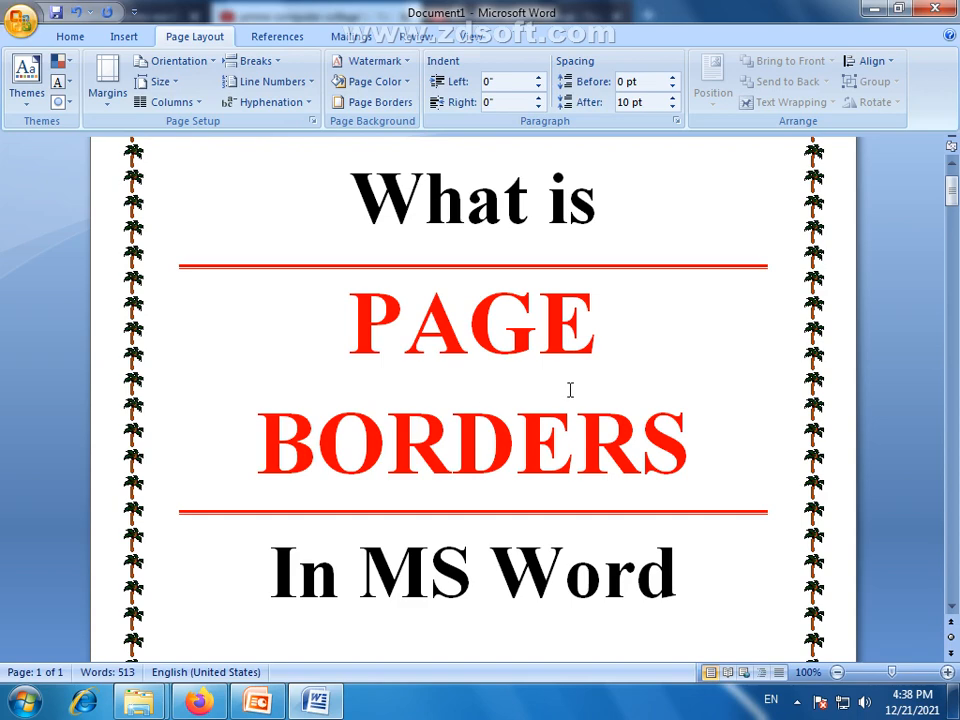
left_click_drag(952, 175, 950, 572)
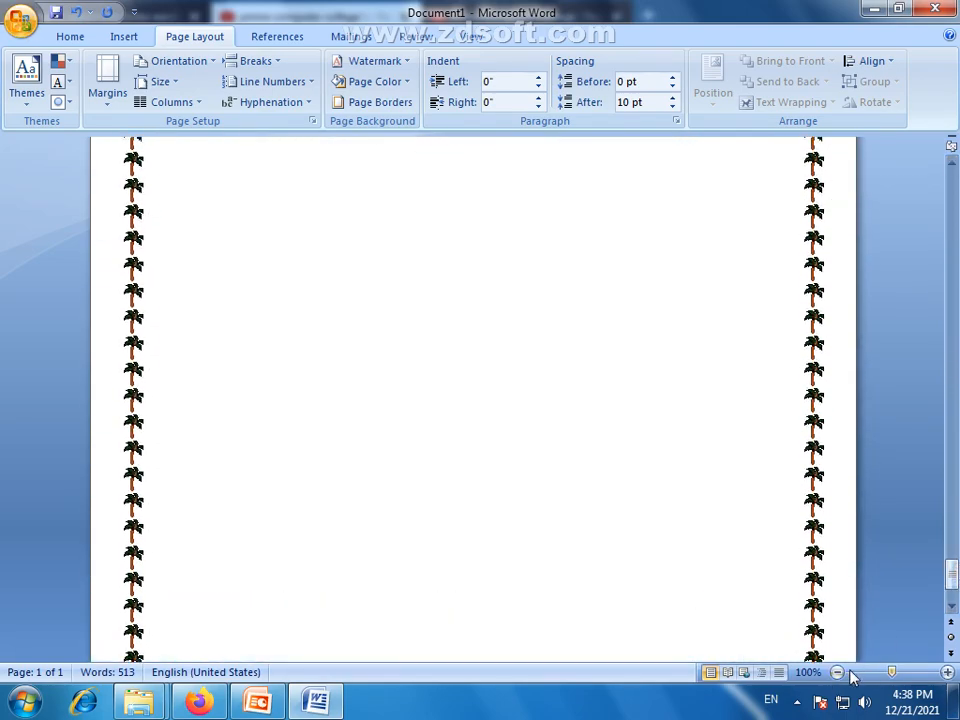
left_click(863, 673)
scroll(706, 541, "up", 1)
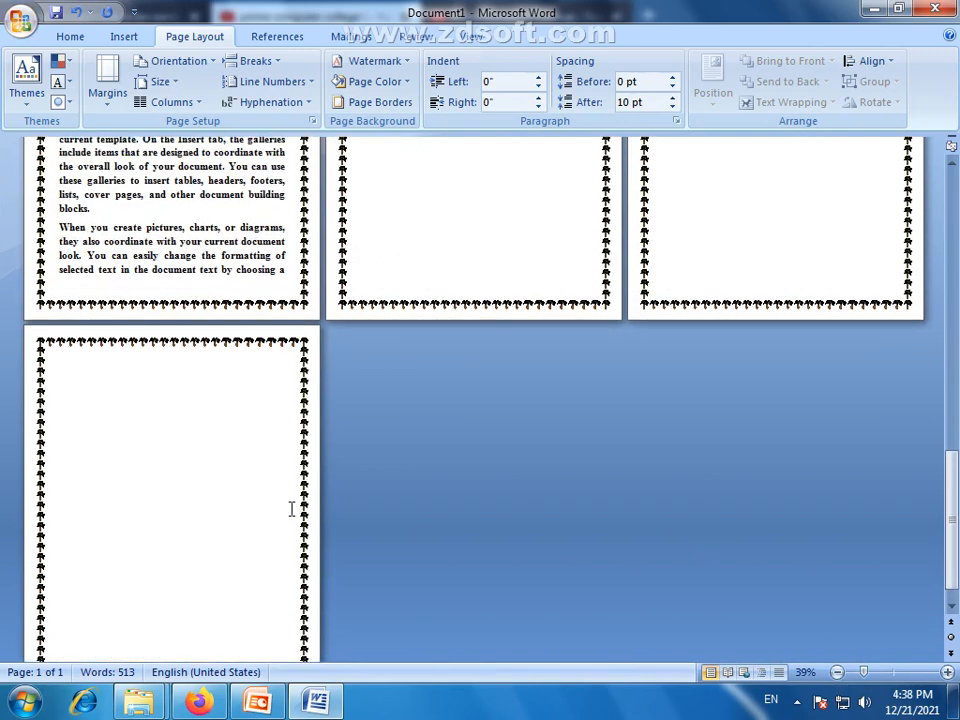
Examine the palm tree page border and the formatted paragraphs across all pages of the document.
left_click(516, 227)
scroll(515, 260, "up", 2)
scroll(515, 288, "up", 1)
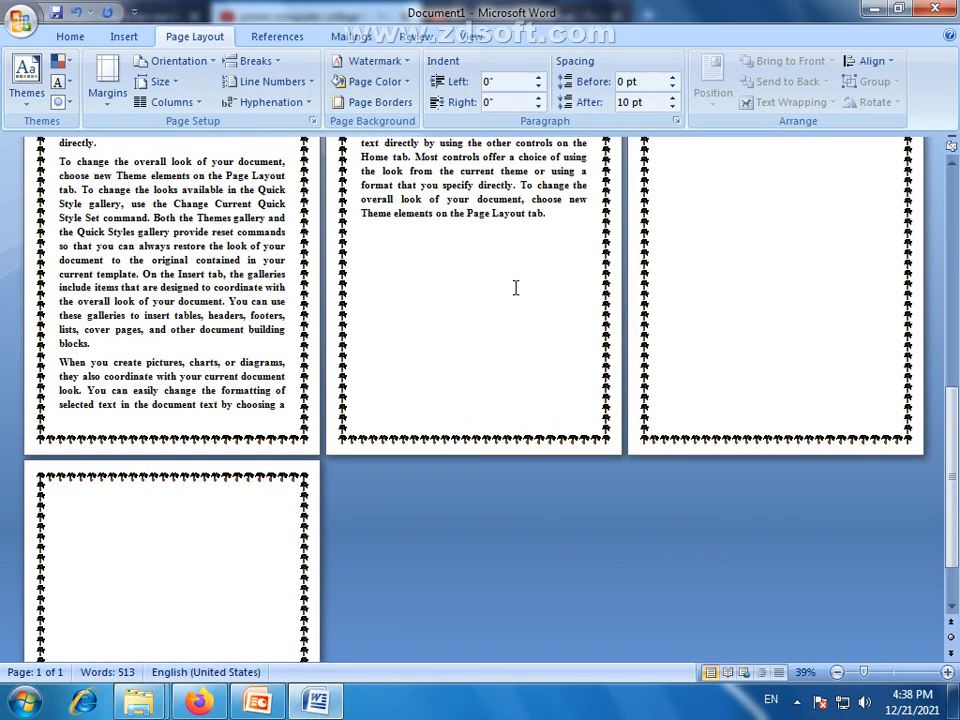
scroll(515, 288, "up", 1)
left_click(226, 567)
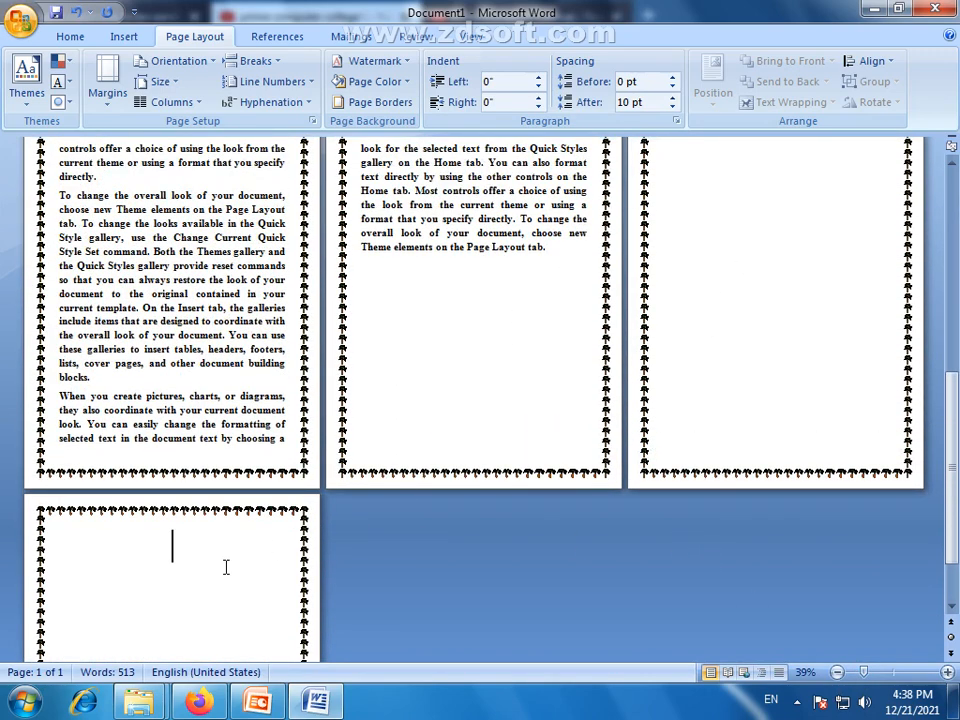
scroll(363, 385, "up", 1)
left_click(445, 328)
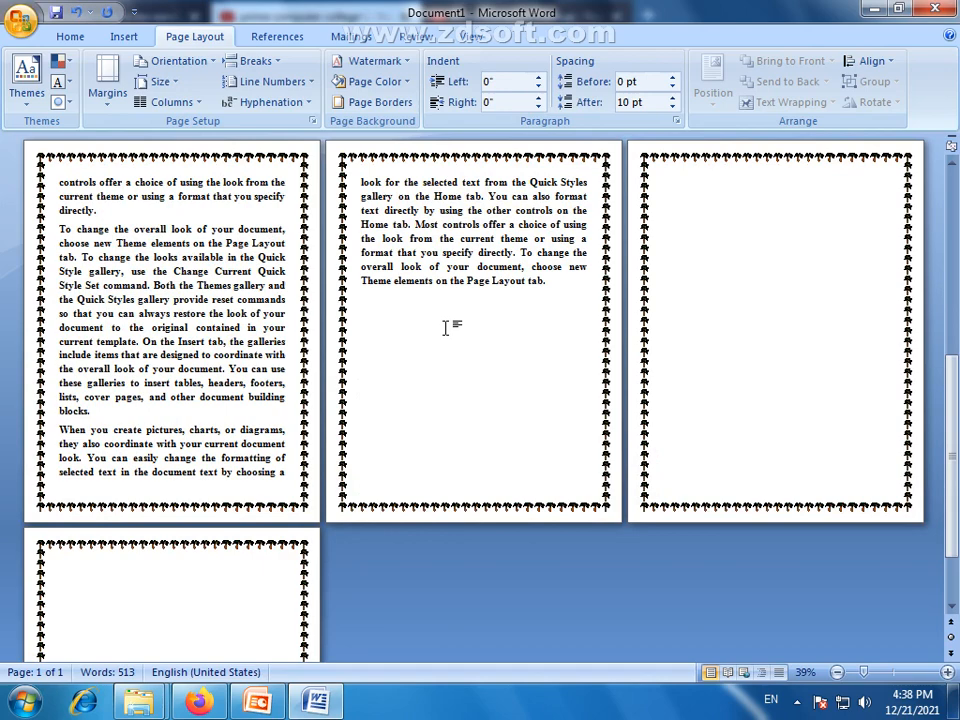
scroll(446, 330, "down", 7)
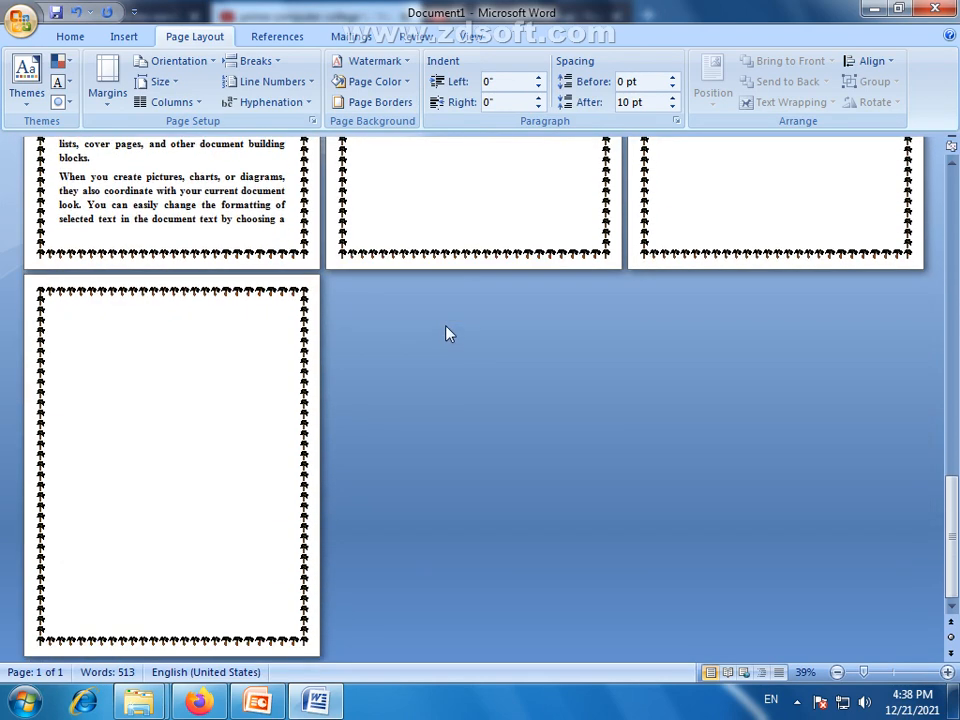
scroll(448, 334, "up", 6)
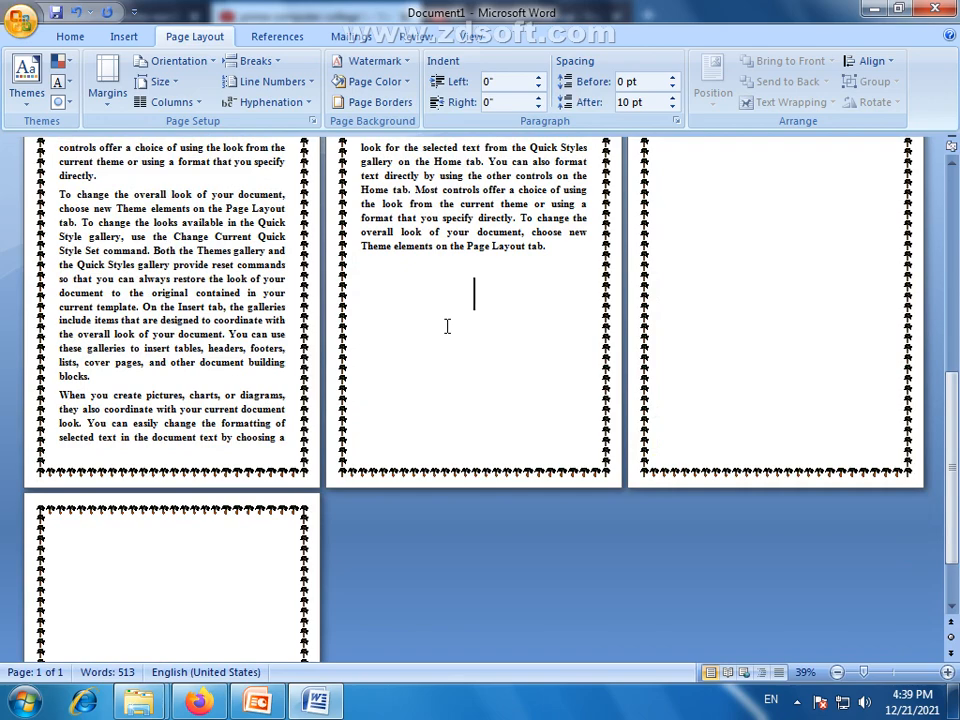
scroll(430, 320, "up", 6)
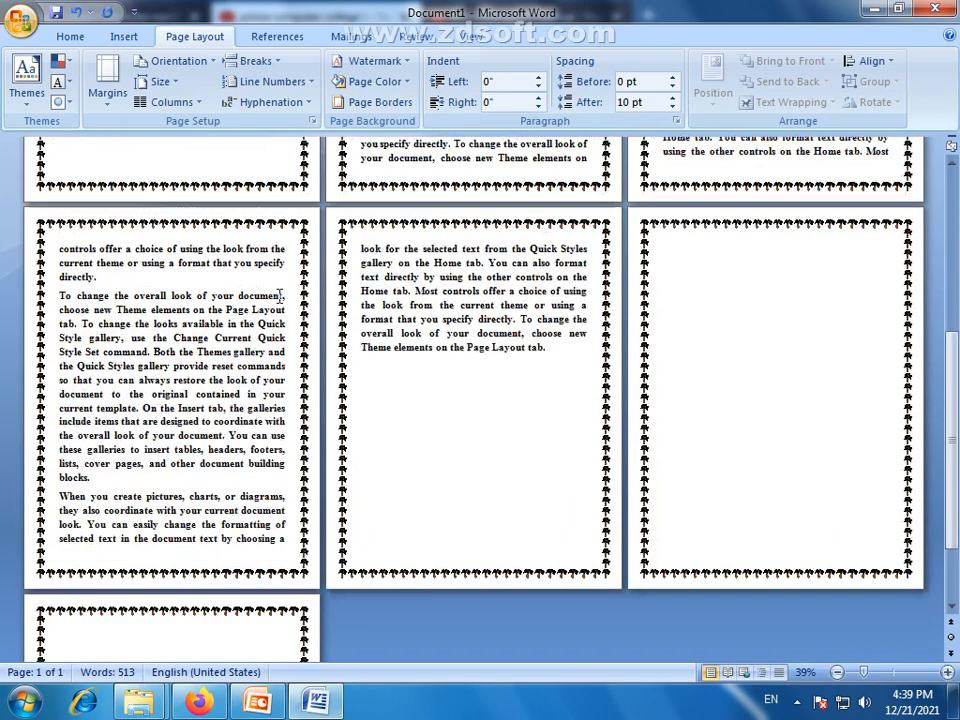
scroll(280, 296, "up", 5)
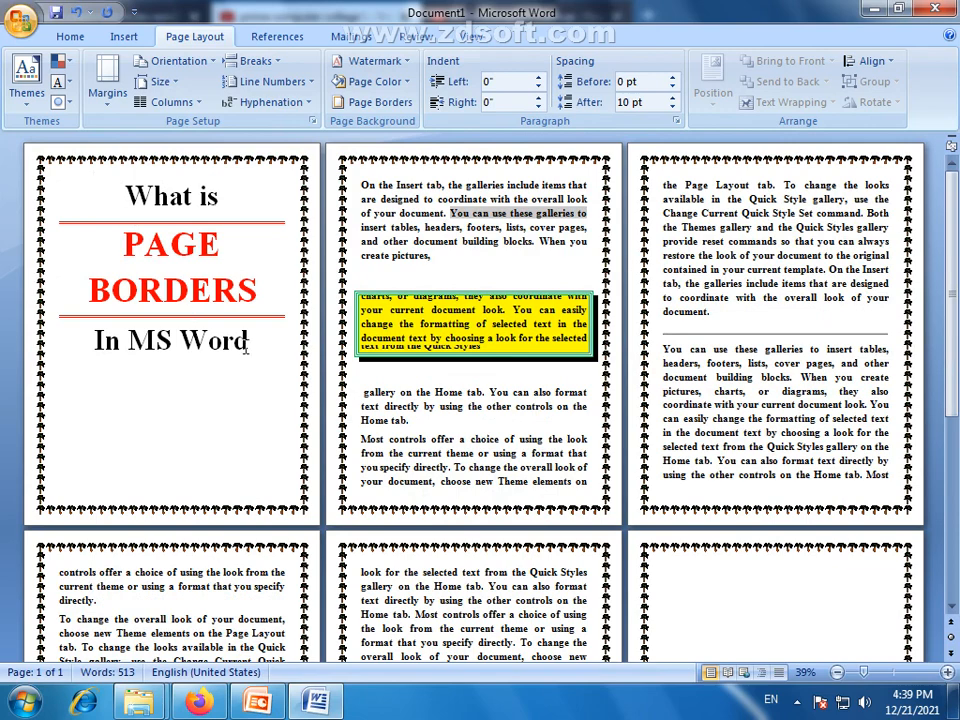
left_click_drag(360, 185, 293, 464)
left_click(479, 213)
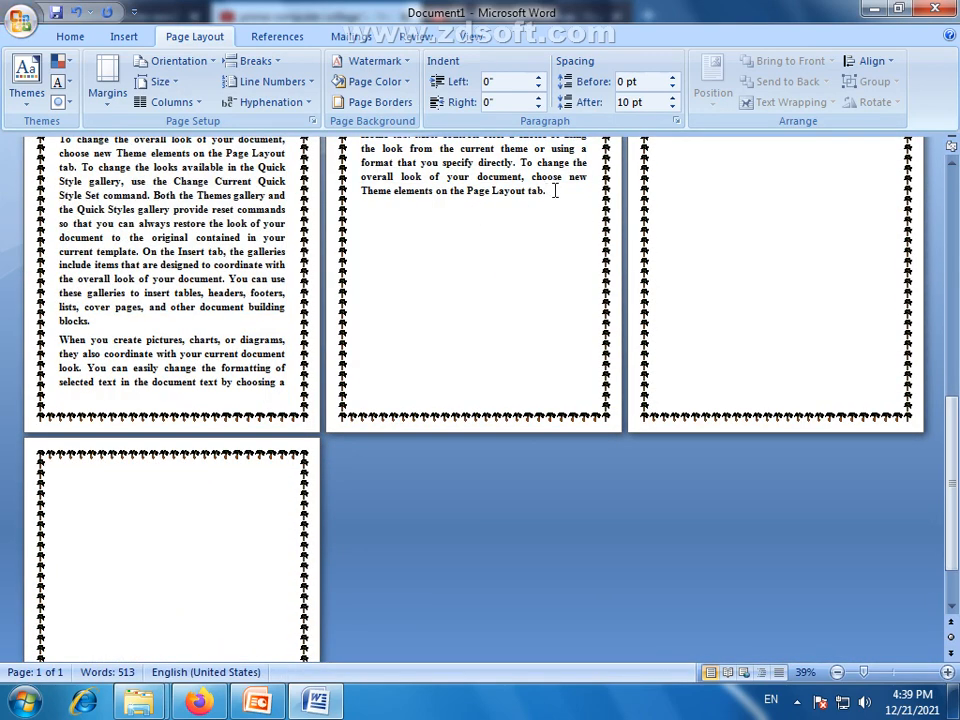
double_click(241, 536)
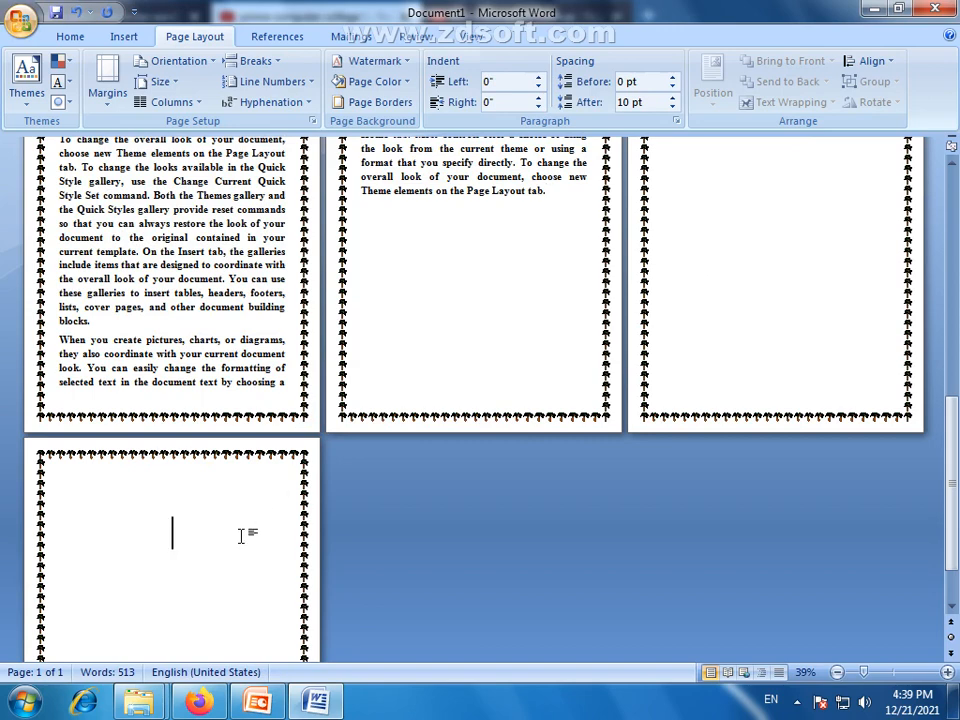
left_click_drag(482, 227, 193, 572)
left_click(191, 581)
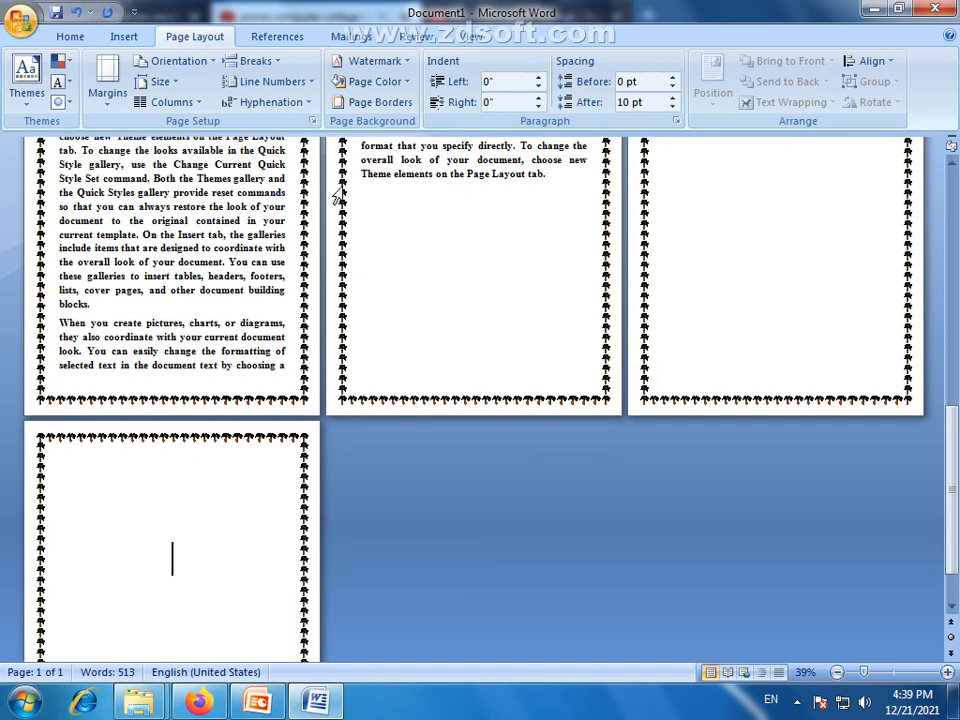
Show the paragraph formatting marks and left-align the empty last paragraph of the document.
left_click(70, 36)
left_click(550, 68)
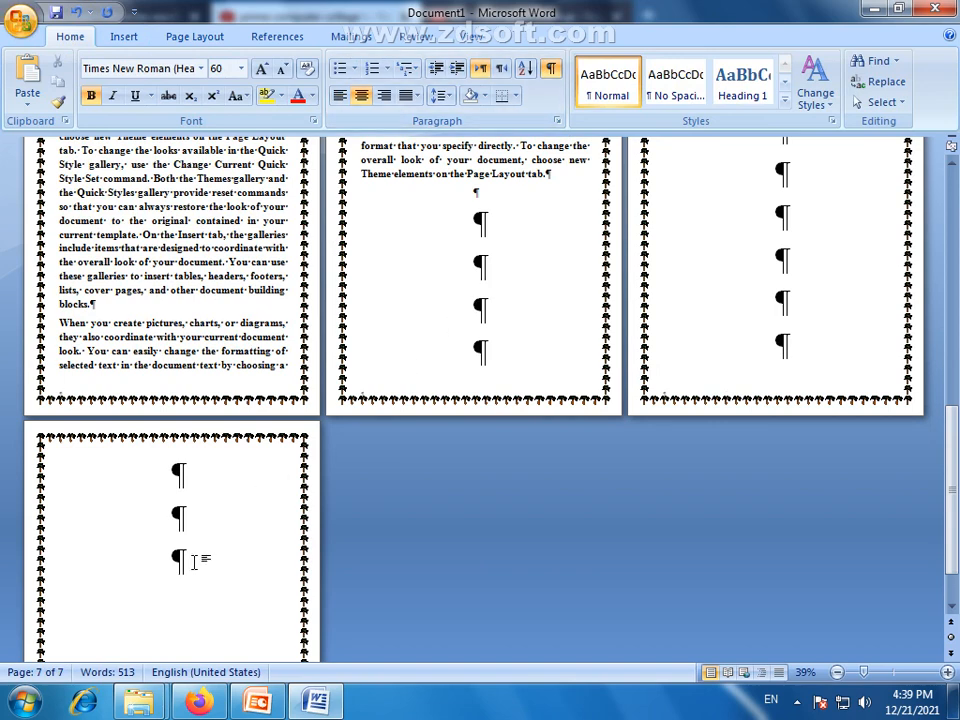
key("ctrl+l")
Delete the surplus large empty paragraphs at the document's end, removing the blank pages after the last page of text.
key("BackSpace")
key("BackSpace")
key("BackSpace")
key("BackSpace")
key("BackSpace")
key("BackSpace")
key("BackSpace")
key("BackSpace")
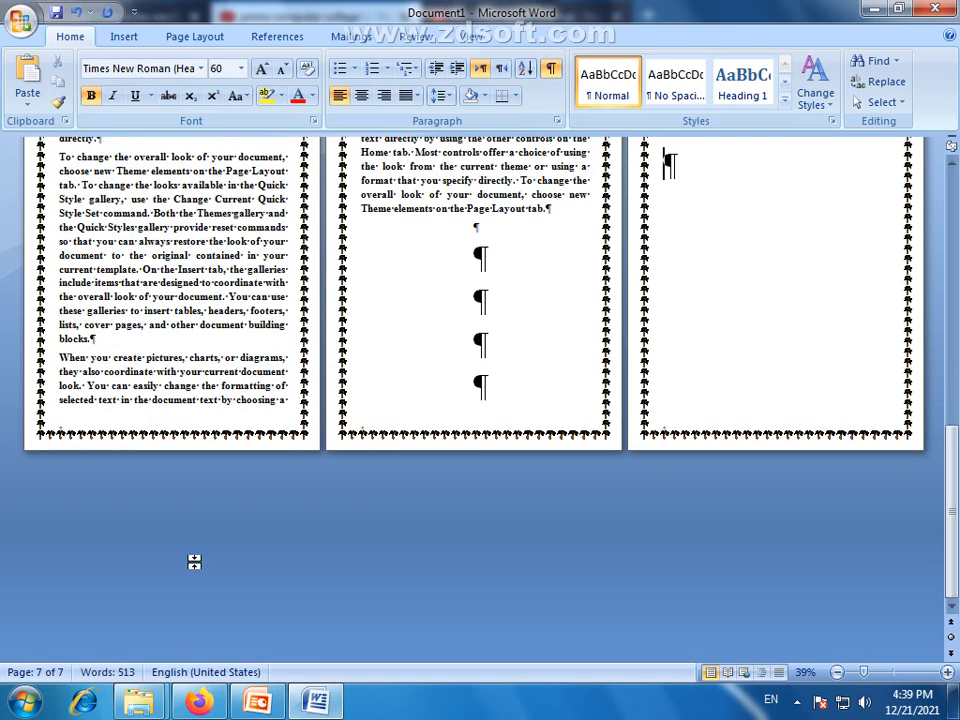
scroll(194, 562, "up", 4)
key("BackSpace")
key("BackSpace")
key("BackSpace")
key("BackSpace")
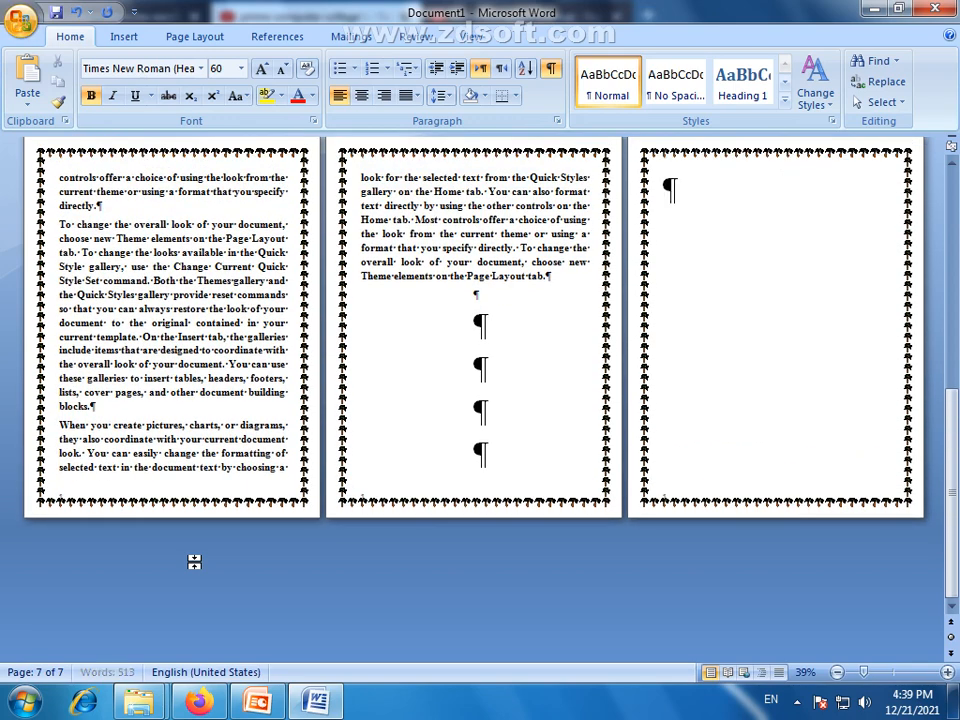
key("BackSpace")
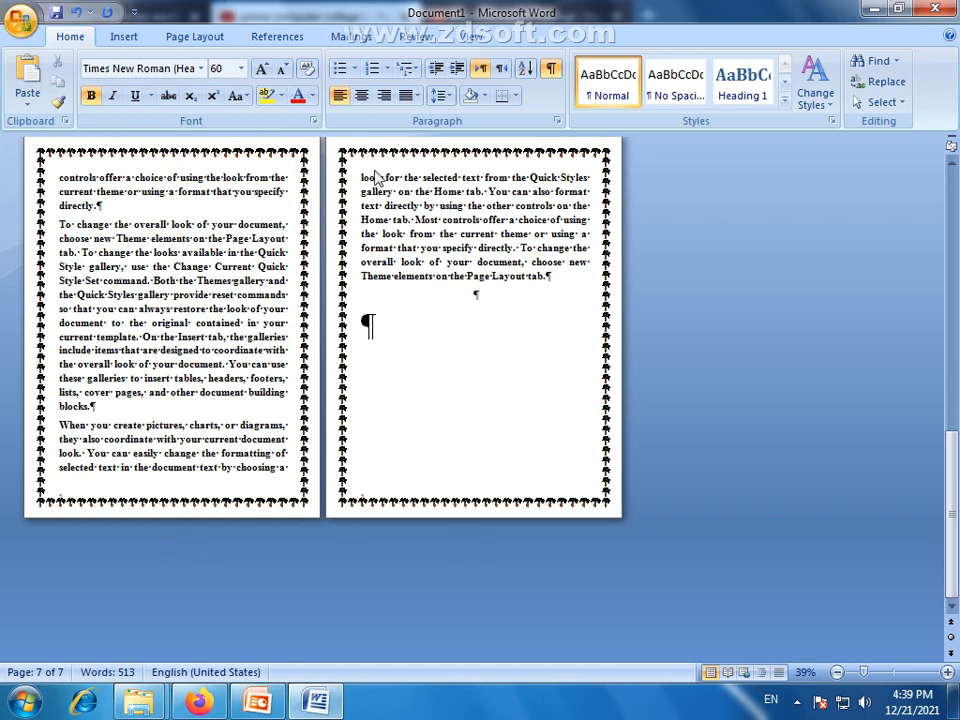
Remove one more empty paragraph below the closing text at 86% zoom and hide the formatting marks.
left_click(887, 673)
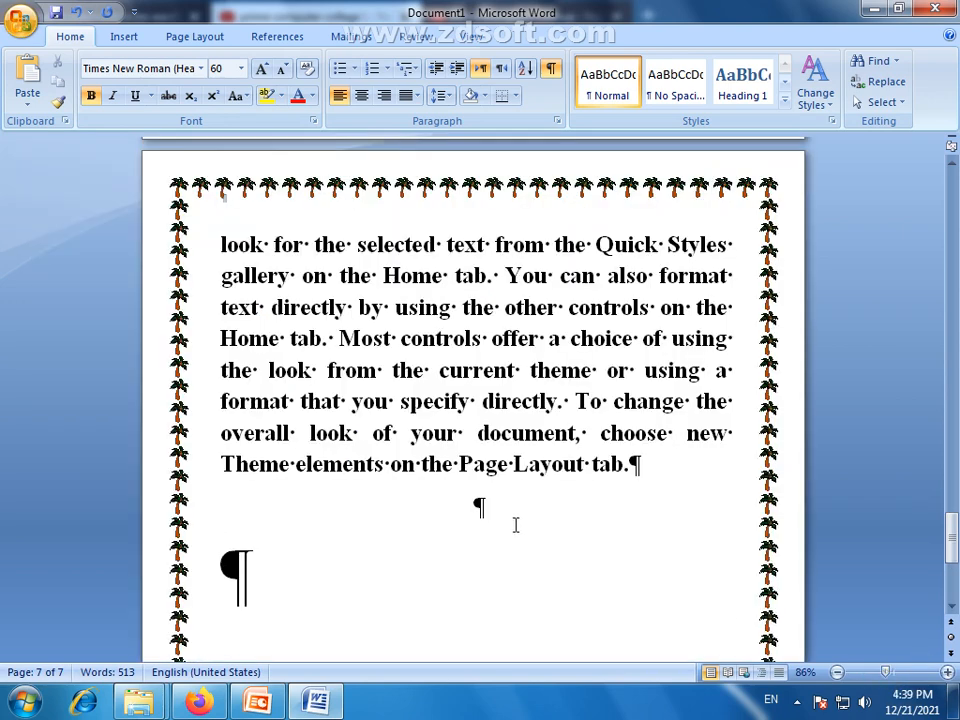
key("BackSpace")
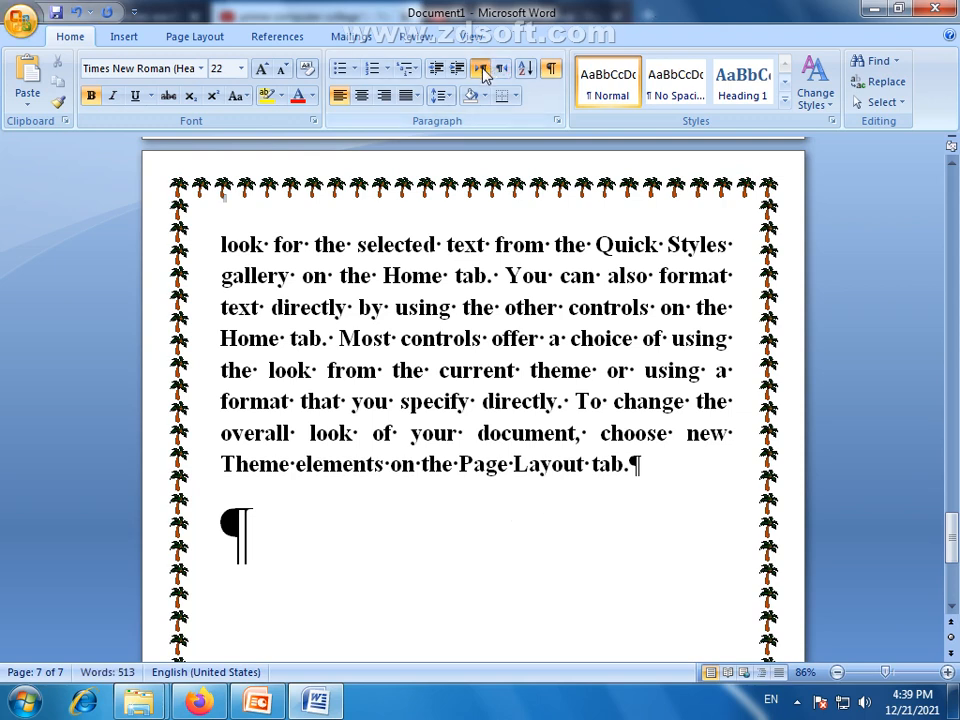
left_click(549, 70)
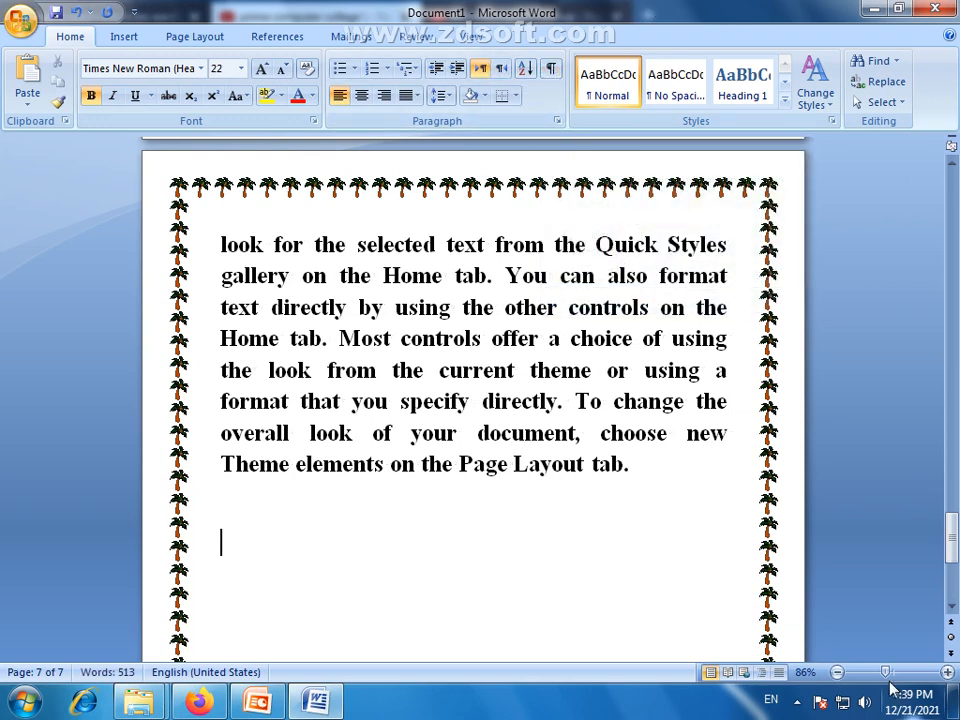
Zoom the document out to 32% and look over the bordered pages from the title page to the last page.
left_click(856, 672)
scroll(699, 537, "up", 2)
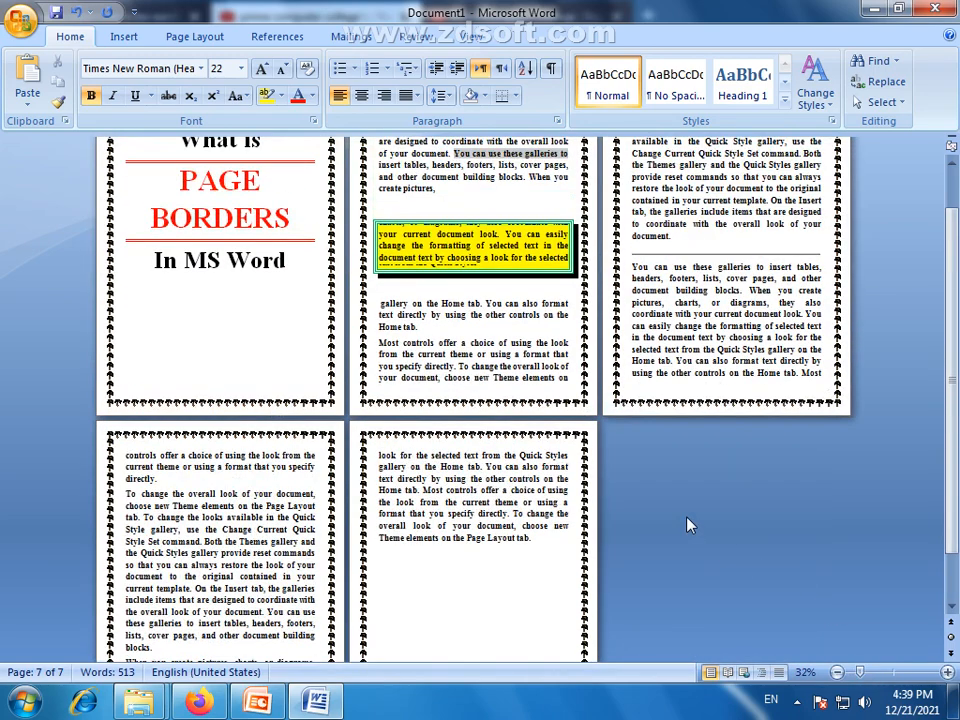
scroll(687, 518, "down", 2)
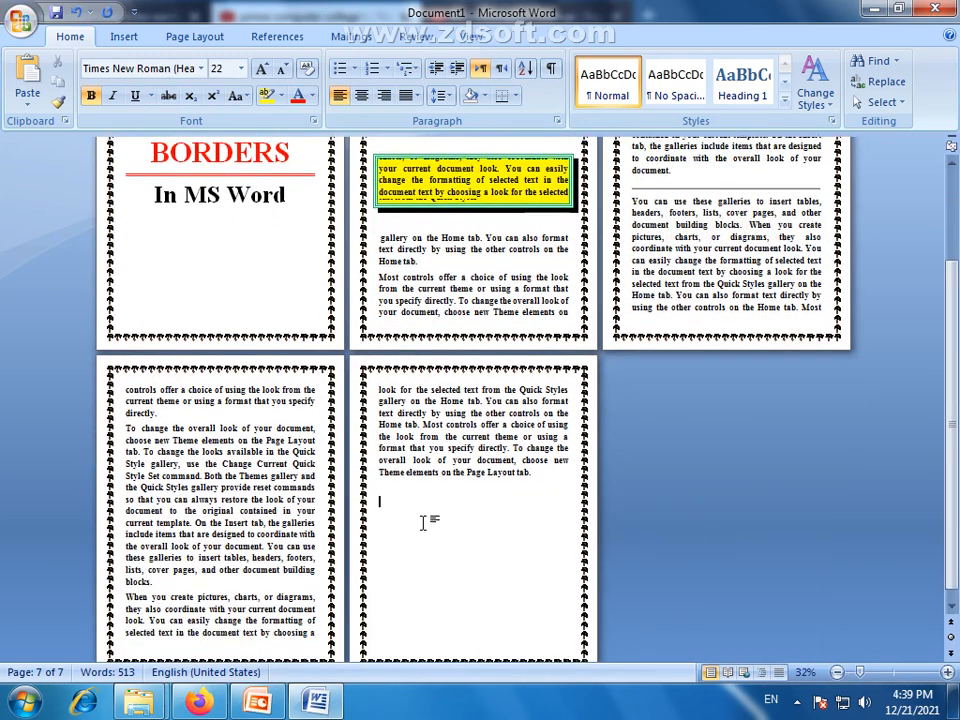
left_click_drag(397, 486, 360, 343)
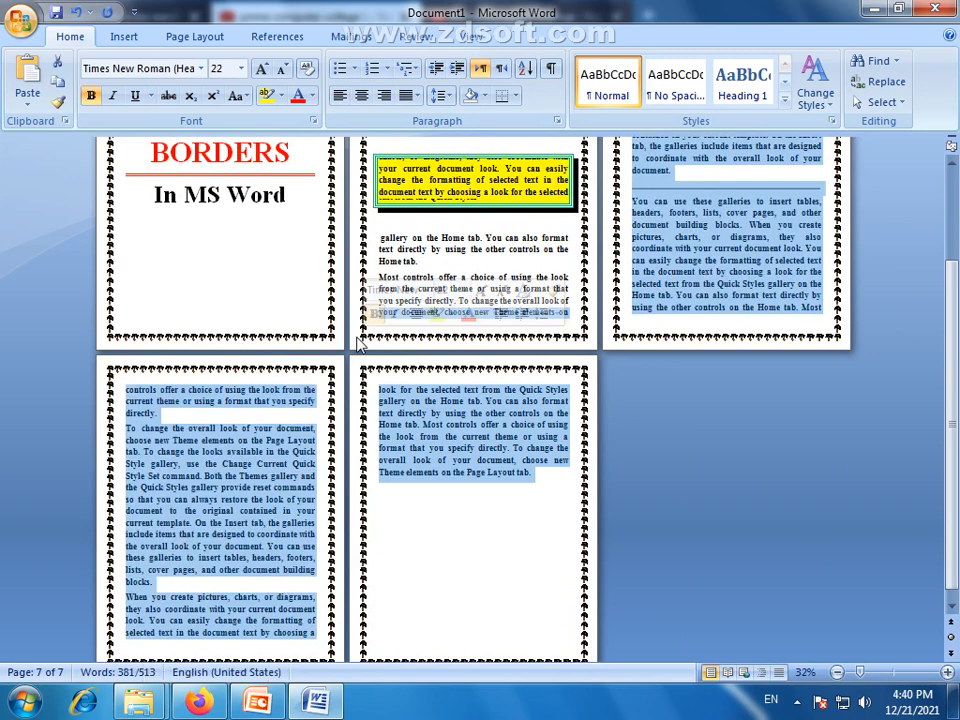
left_click(411, 497)
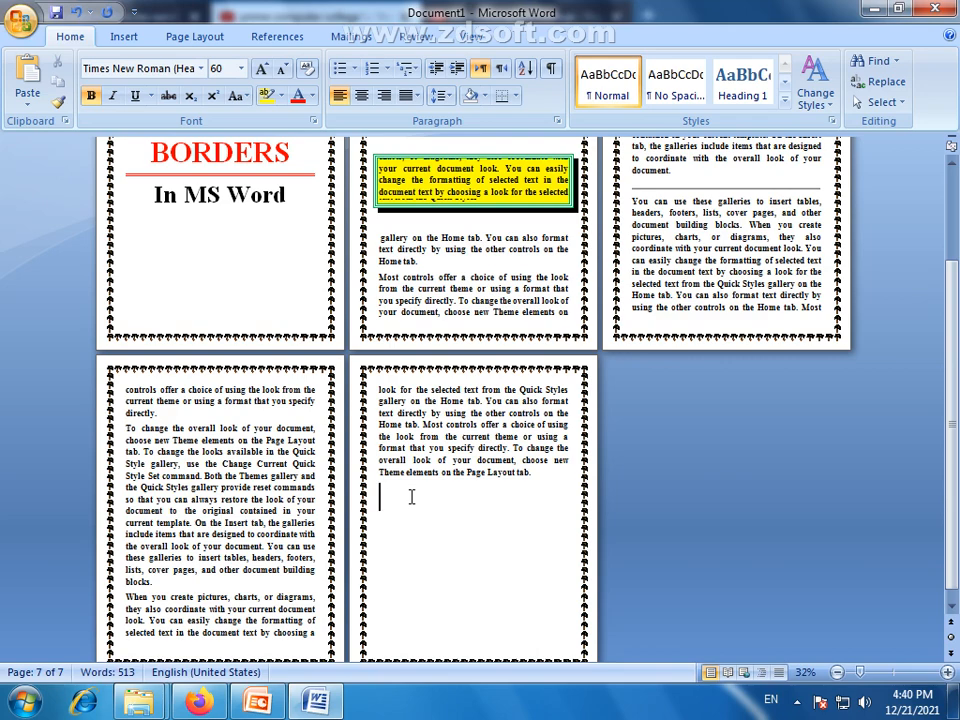
scroll(411, 497, "up", 3)
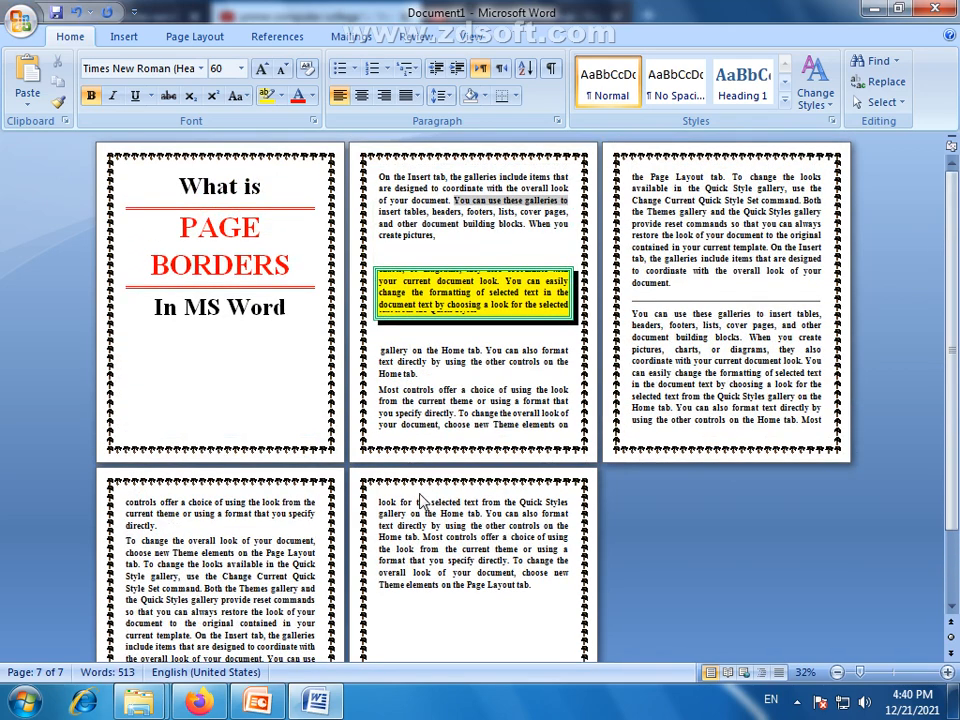
left_click(435, 256)
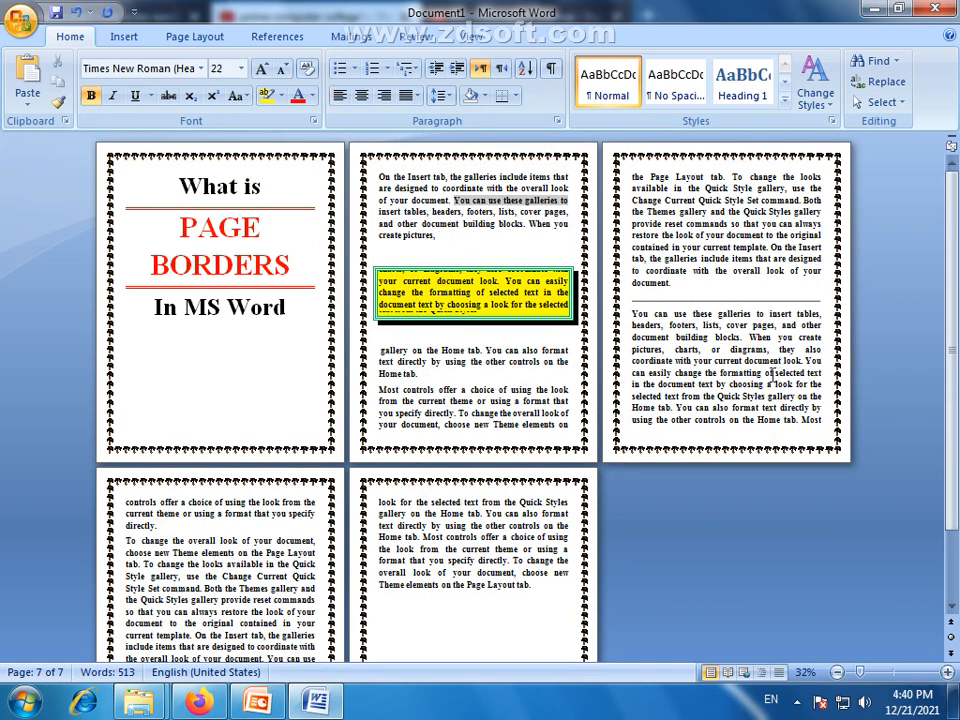